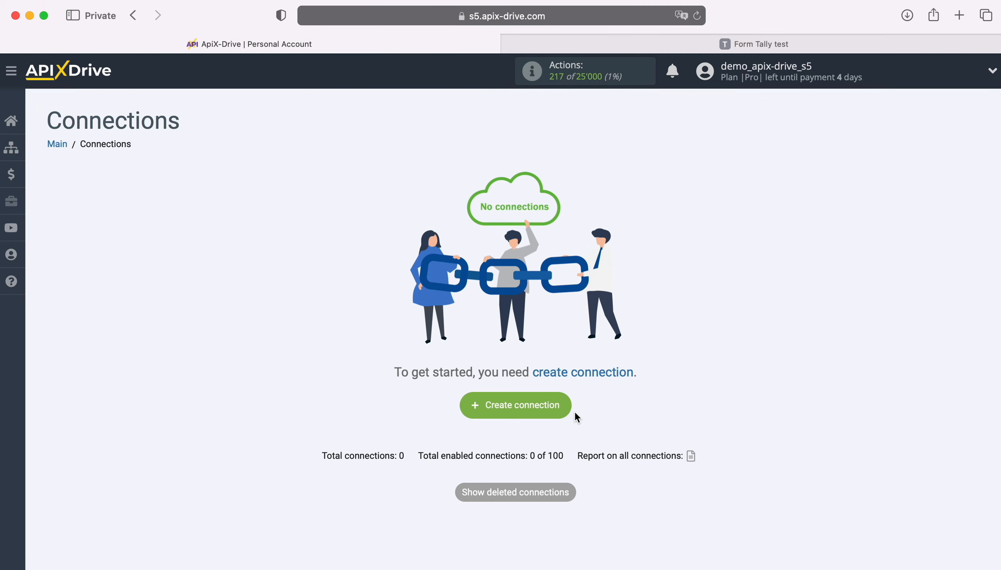
Step: Create a new connection and select Tally as the data source system
{"action": "left_click", "coordinate": [568, 406]}
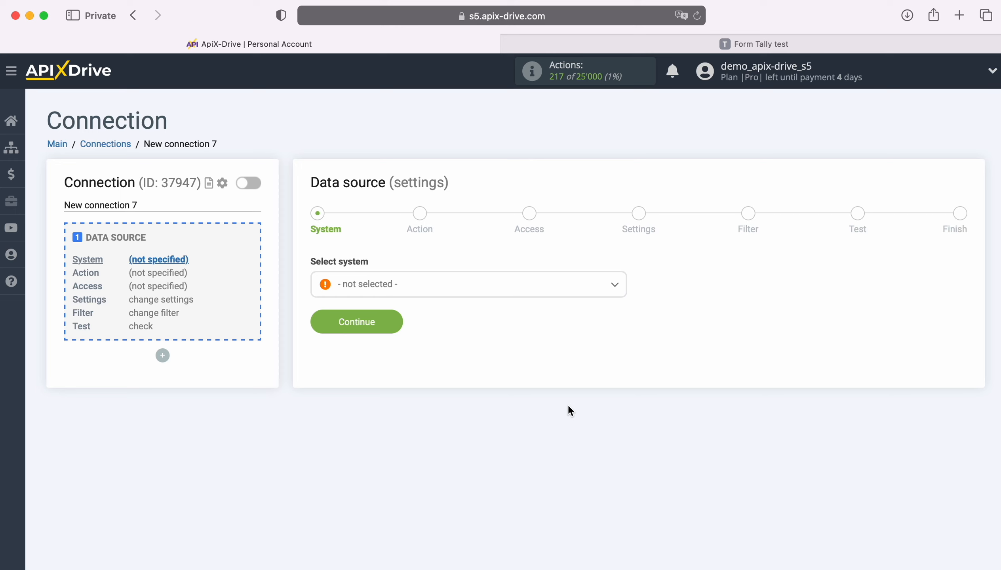
{"action": "left_click", "coordinate": [475, 289]}
{"action": "scroll", "coordinate": [522, 401], "scroll_direction": "down", "scroll_amount": 3}
{"action": "scroll", "coordinate": [523, 403], "scroll_direction": "down", "scroll_amount": 15}
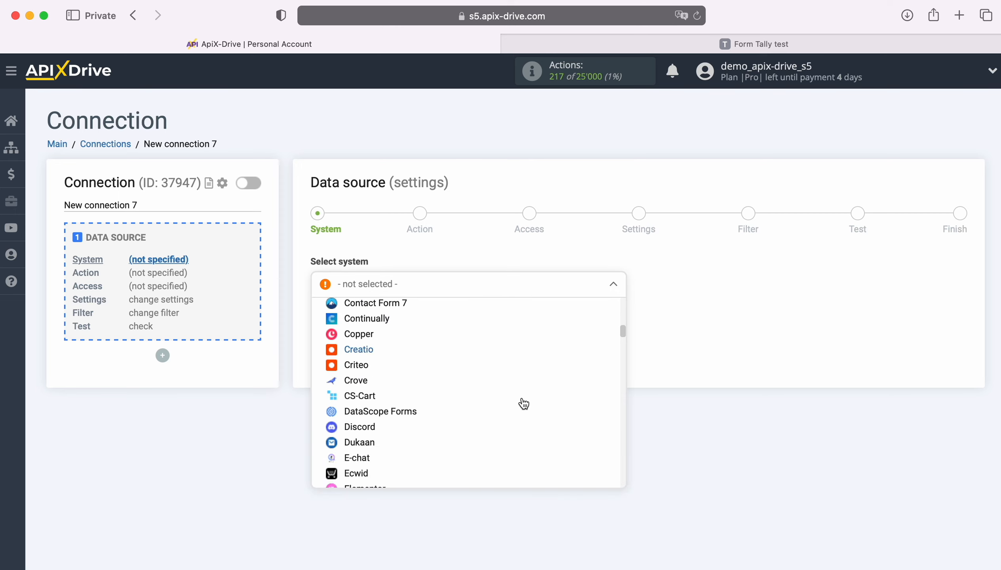
{"action": "scroll", "coordinate": [523, 403], "scroll_direction": "down", "scroll_amount": 15}
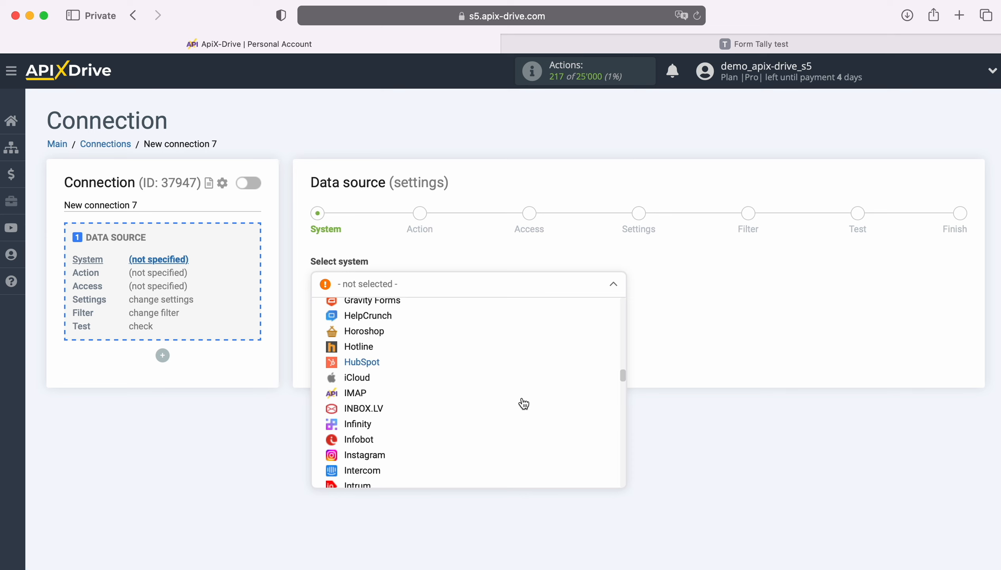
{"action": "scroll", "coordinate": [523, 403], "scroll_direction": "down", "scroll_amount": 15}
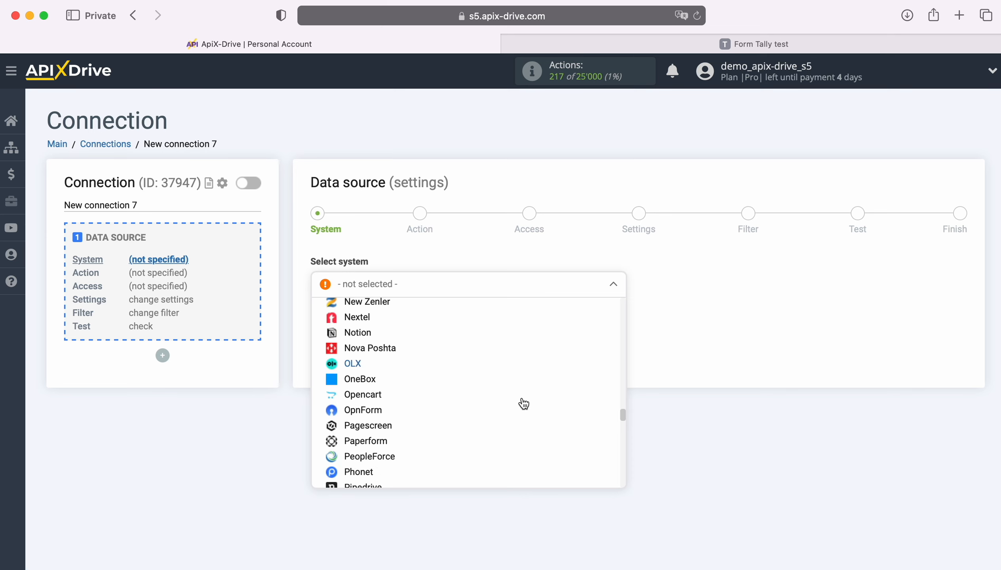
{"action": "scroll", "coordinate": [523, 404], "scroll_direction": "down", "scroll_amount": 12}
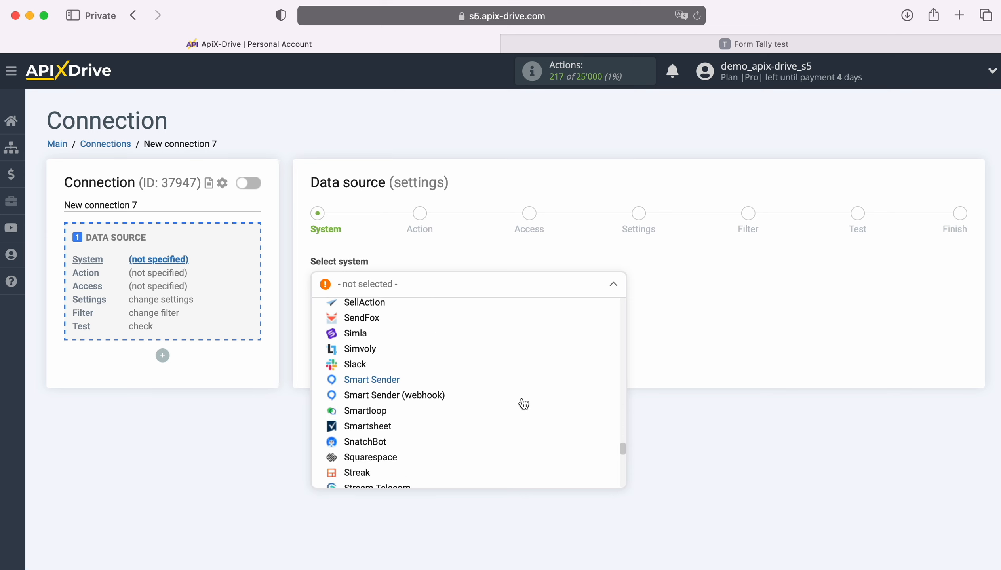
{"action": "left_click", "coordinate": [356, 380]}
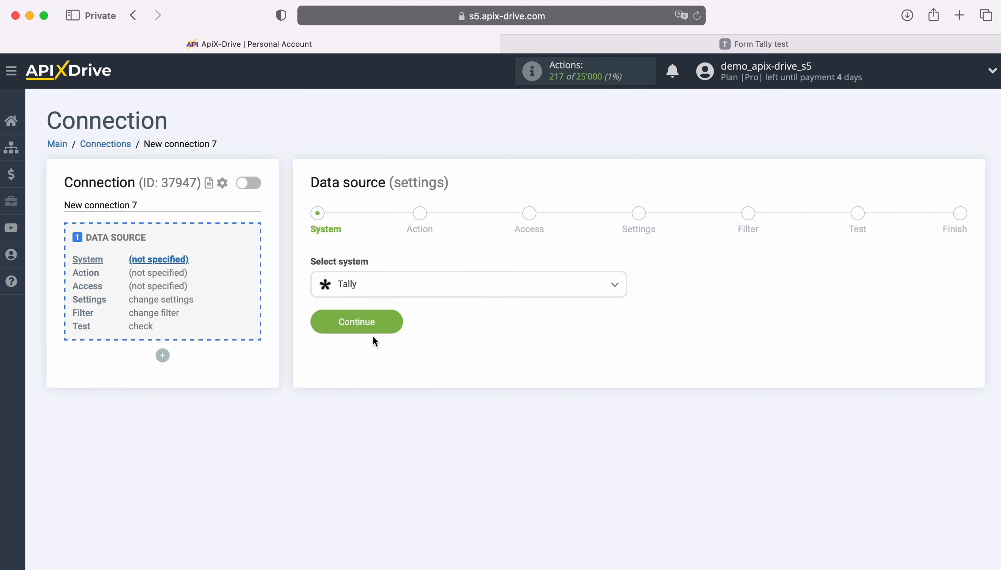
{"action": "left_click", "coordinate": [397, 320]}
Step: Choose Get DATA as the Tally source action and continue to Access
{"action": "left_click", "coordinate": [457, 287]}
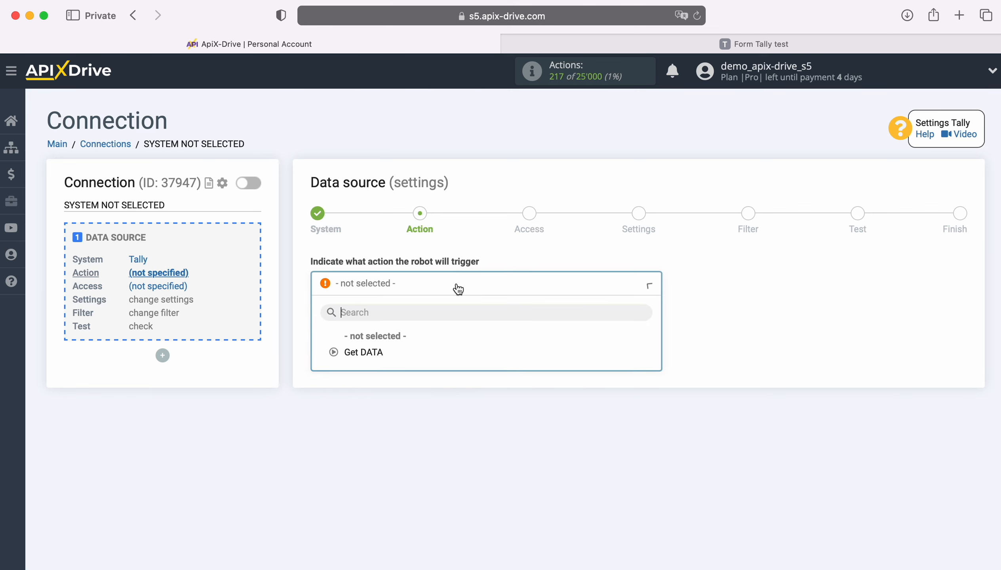
{"action": "left_click", "coordinate": [377, 352]}
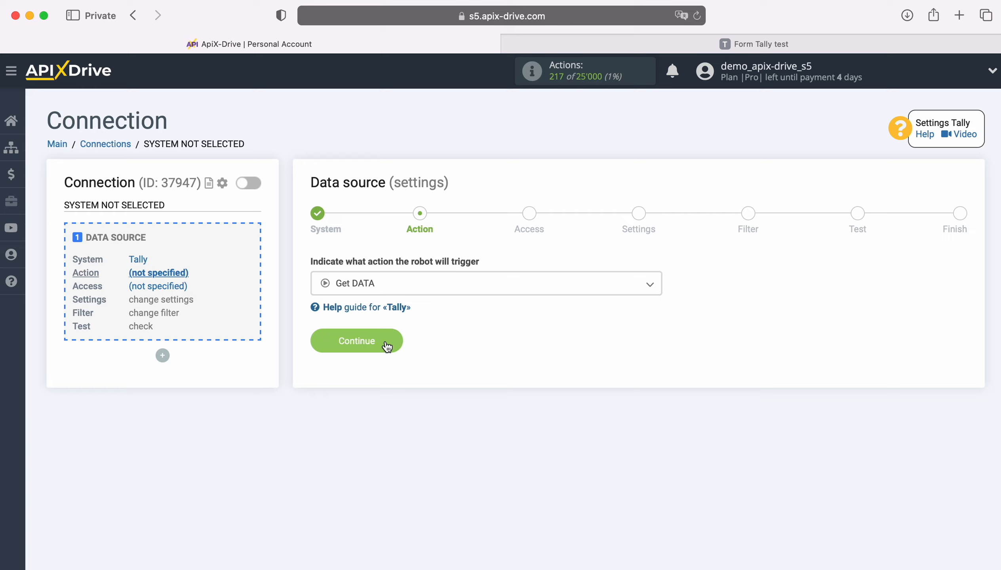
{"action": "left_click", "coordinate": [392, 341]}
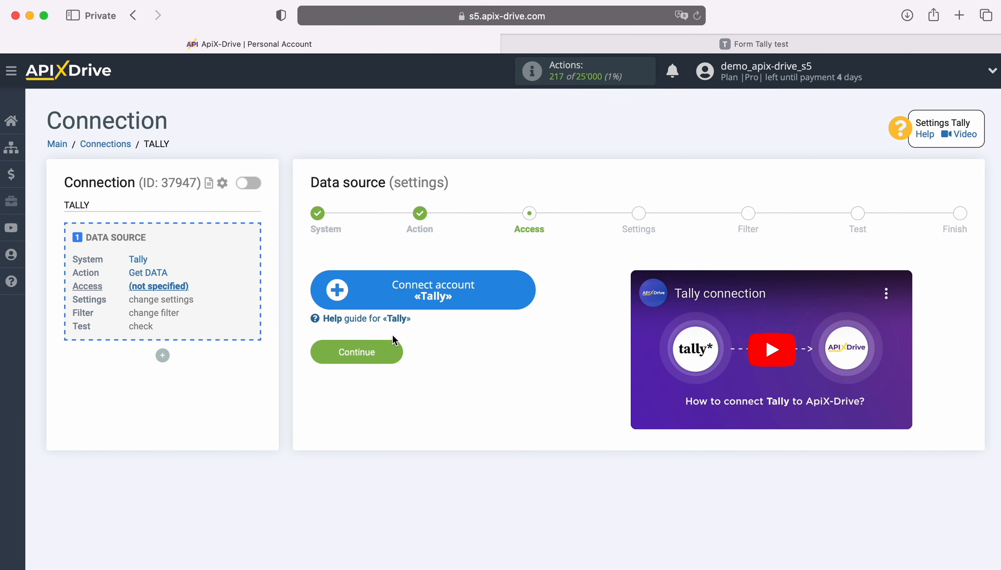
Step: Add a Tally account with its default name and select it as the source login
{"action": "left_click", "coordinate": [527, 293]}
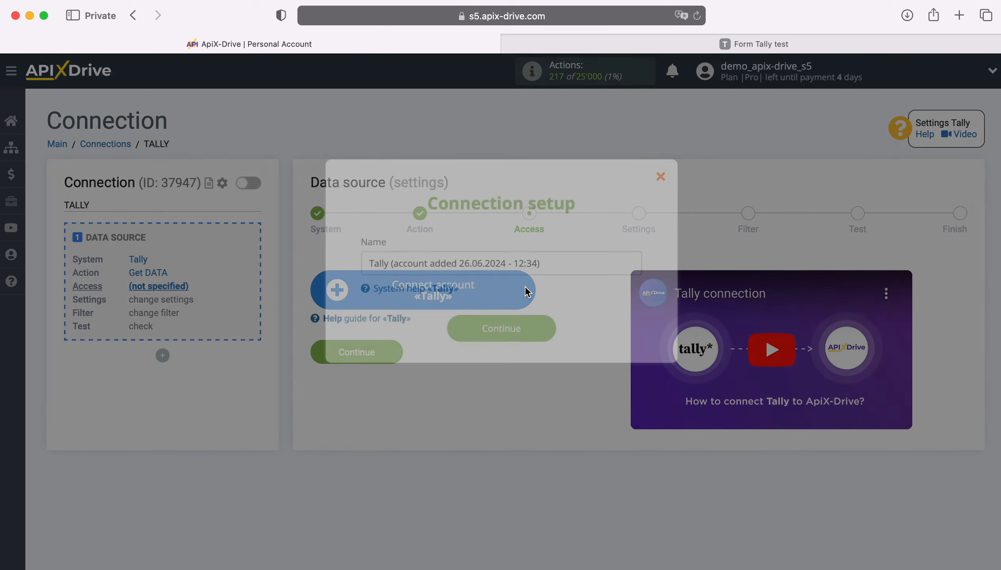
{"action": "left_click_drag", "start_coordinate": [541, 264], "coordinate": [368, 261]}
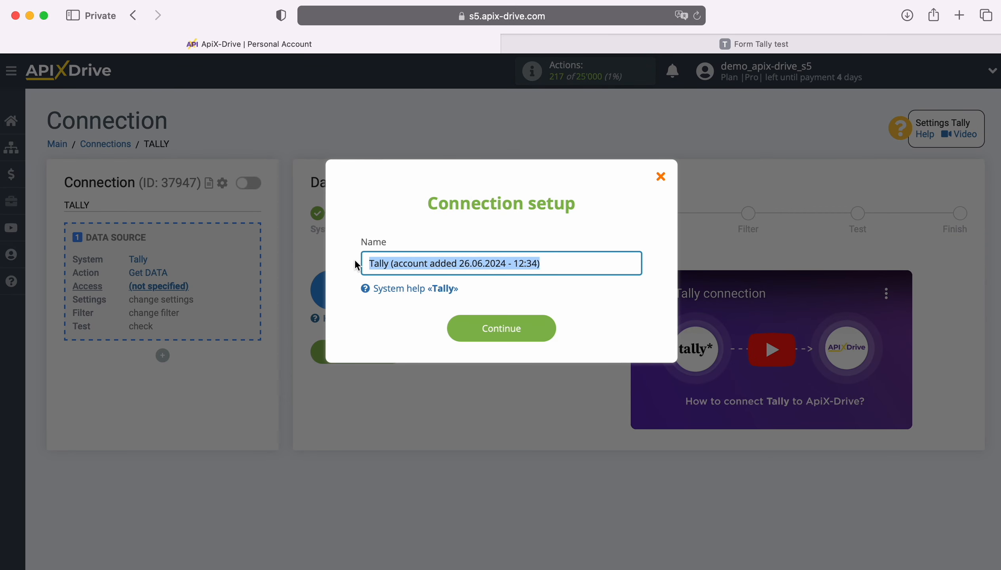
{"action": "left_click", "coordinate": [356, 261]}
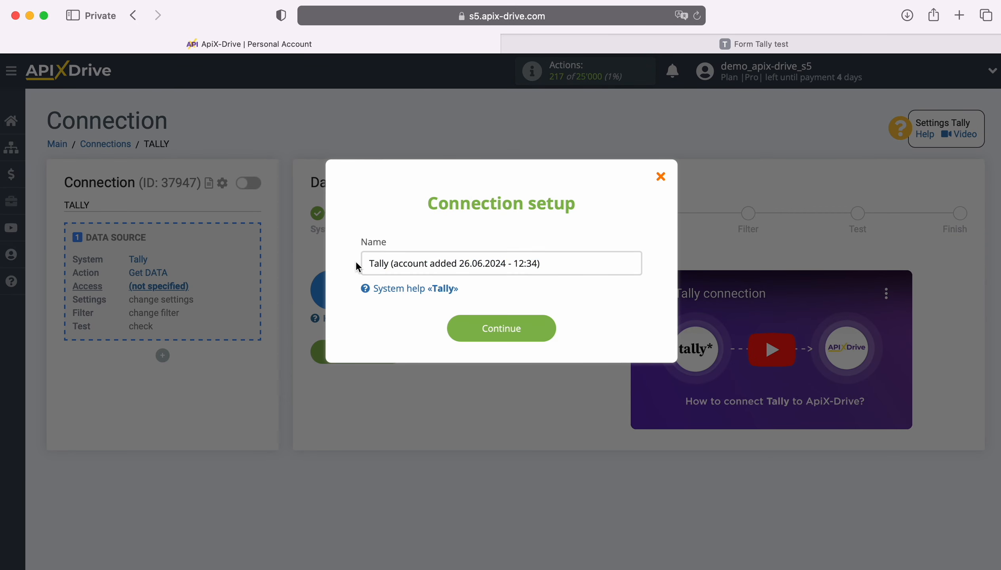
{"action": "left_click", "coordinate": [544, 328]}
{"action": "left_click", "coordinate": [533, 319]}
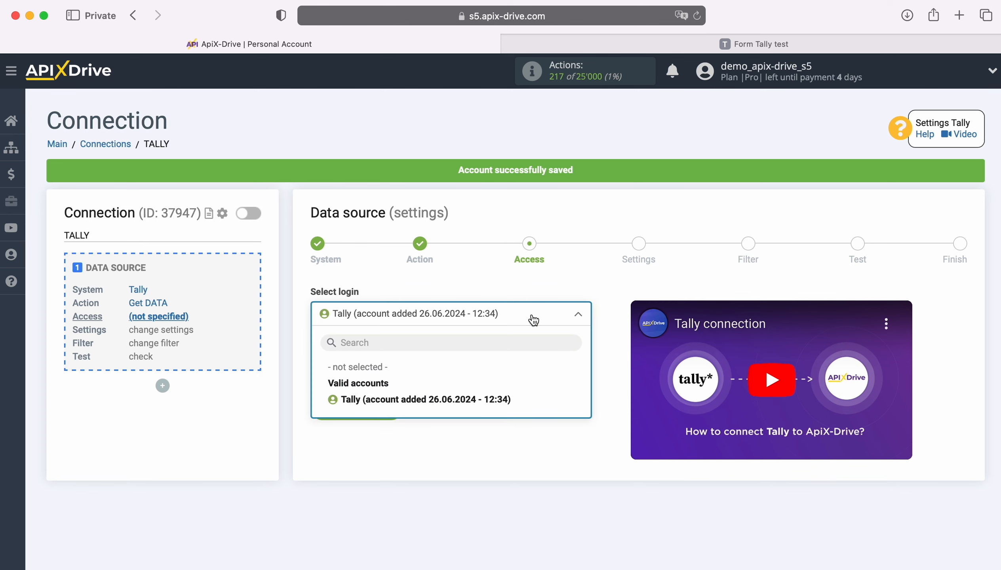
{"action": "left_click", "coordinate": [504, 399]}
{"action": "left_click", "coordinate": [391, 404]}
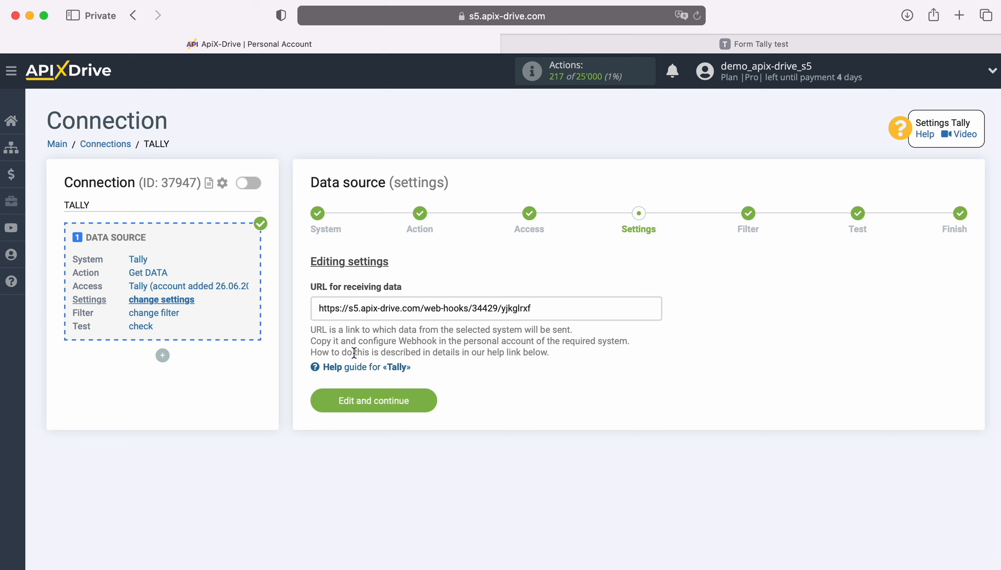
Step: Copy the webhook URL shown in the source settings
{"action": "left_click_drag", "start_coordinate": [319, 308], "coordinate": [533, 308]}
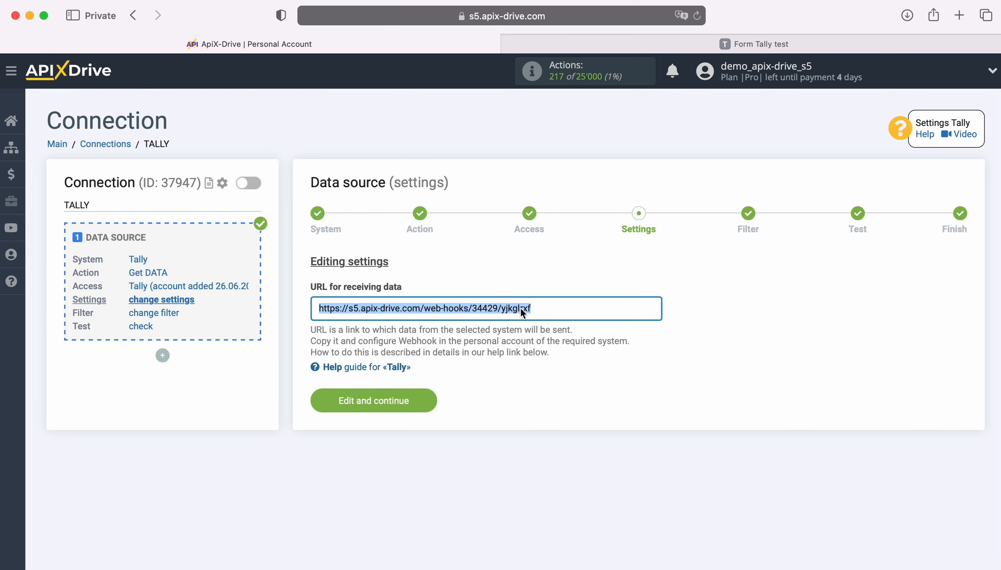
{"action": "right_click", "coordinate": [519, 312]}
{"action": "left_click", "coordinate": [558, 388]}
Step: Connect a webhook on Form Tally test using the copied ApiX-Drive URL, then return to My workspace
{"action": "left_click", "coordinate": [735, 44]}
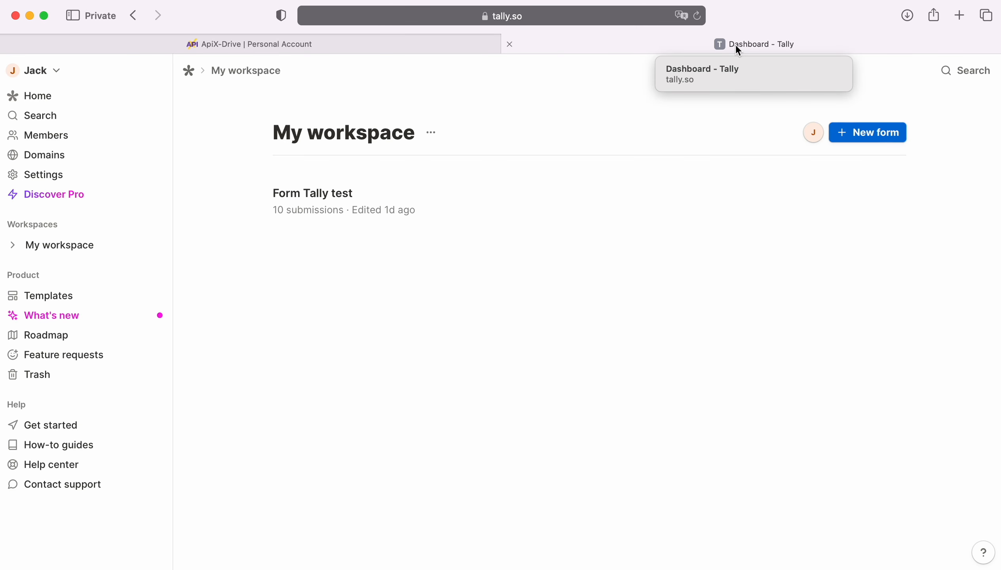
{"action": "left_click", "coordinate": [616, 204]}
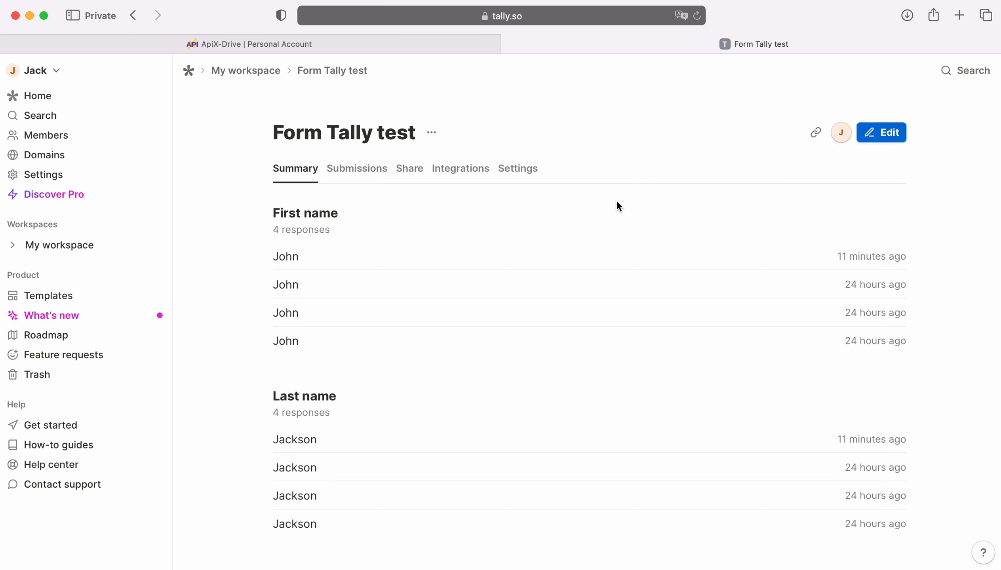
{"action": "left_click", "coordinate": [470, 170]}
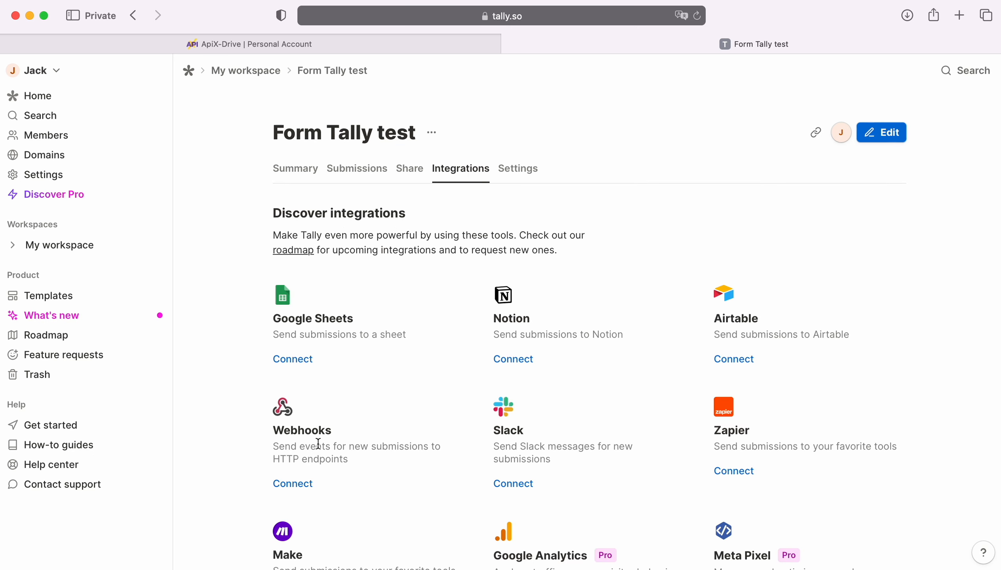
{"action": "left_click", "coordinate": [302, 484]}
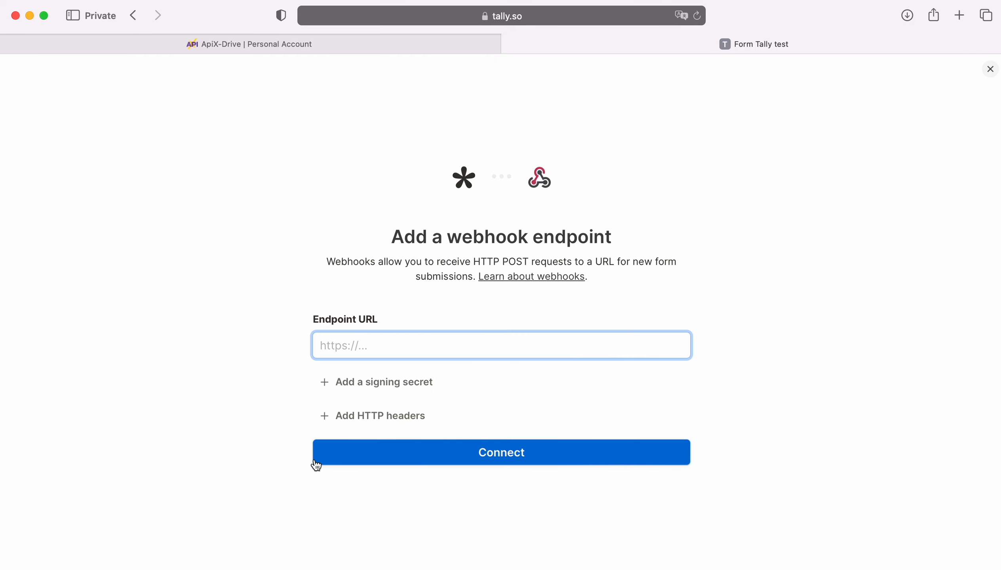
{"action": "right_click", "coordinate": [344, 354]}
{"action": "left_click", "coordinate": [372, 387]}
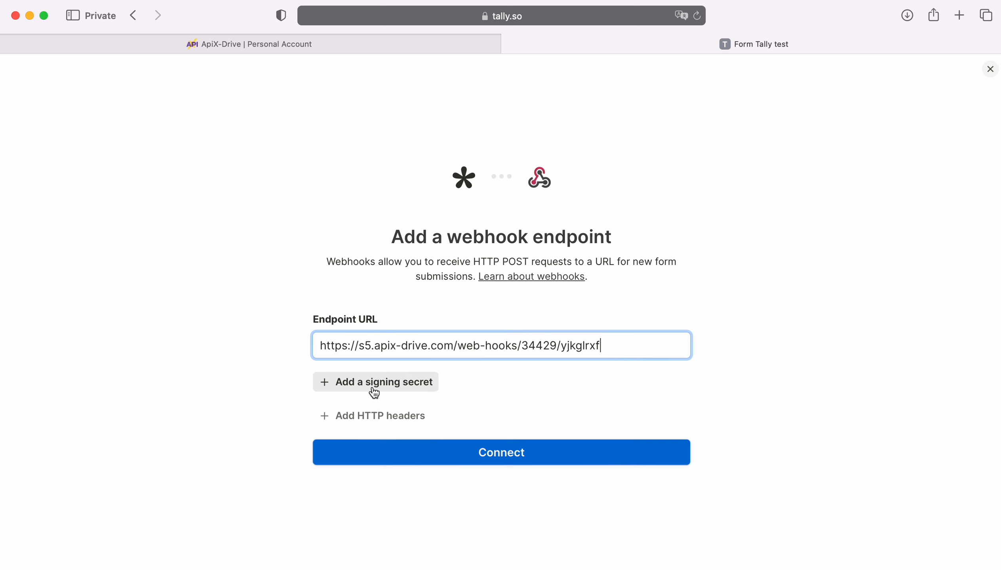
{"action": "left_click", "coordinate": [474, 447]}
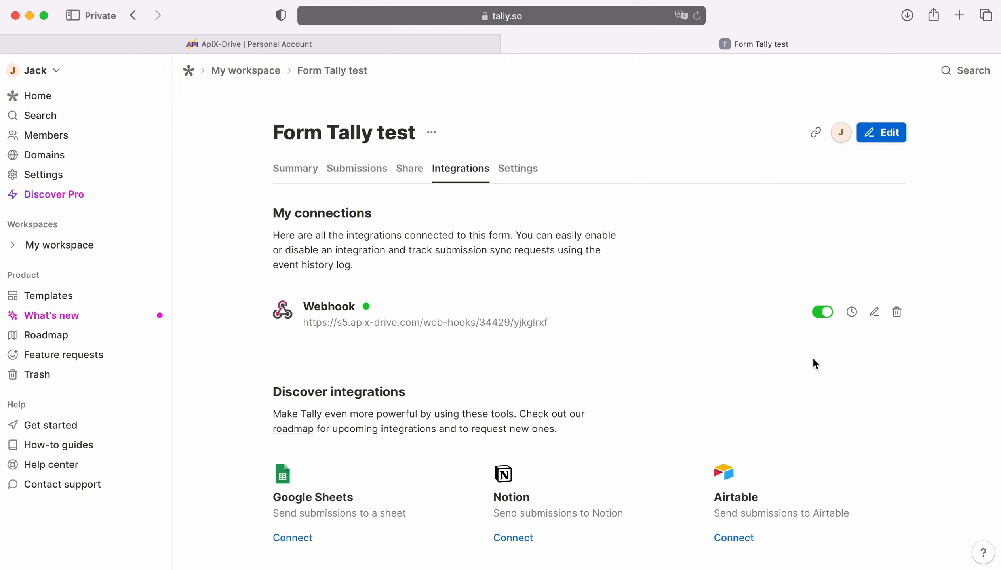
{"action": "left_click", "coordinate": [232, 72]}
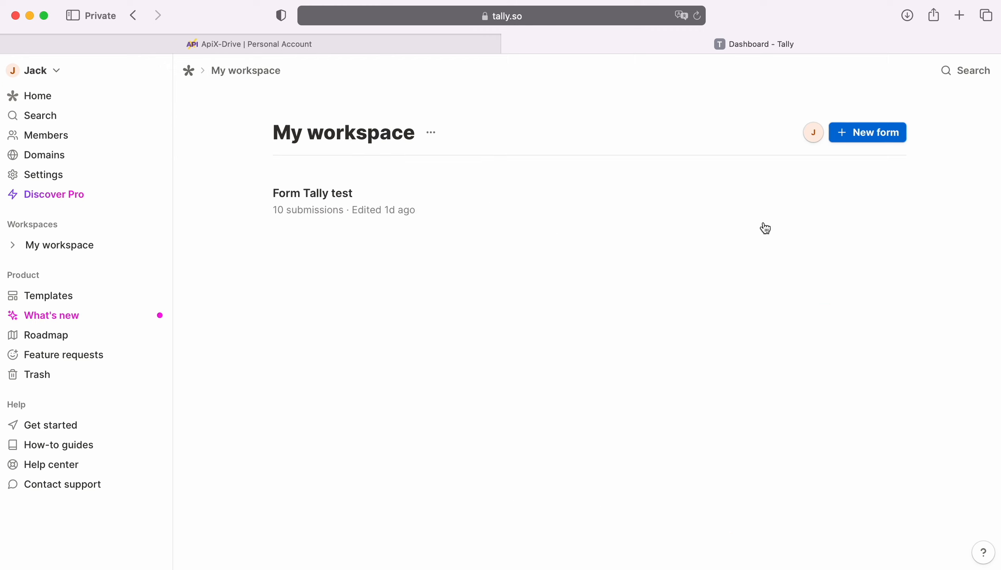
Step: Fill the live test form with a sample first name, last name, email and phone number, then submit it
{"action": "left_click", "coordinate": [960, 15]}
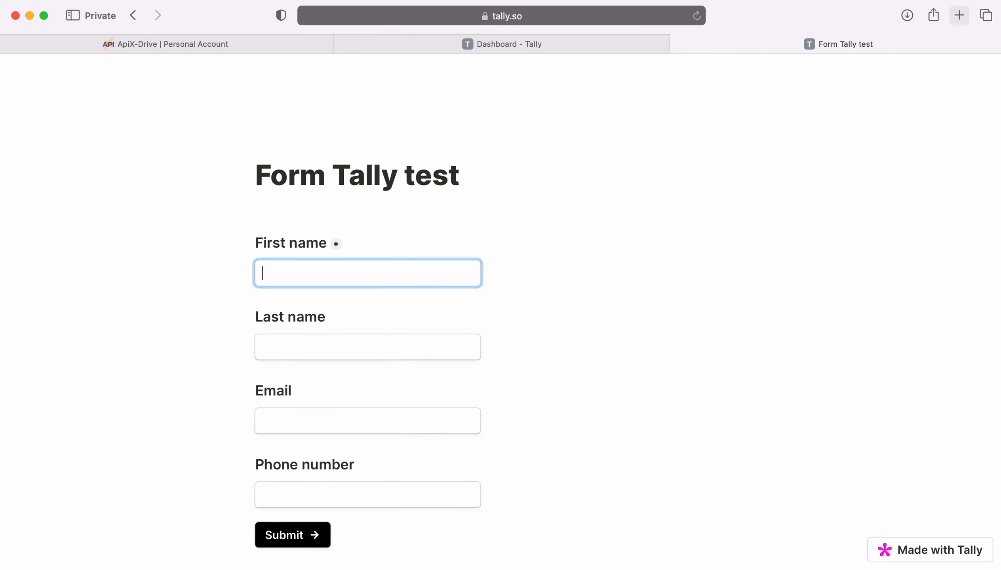
{"action": "key", "text": "Tab"}
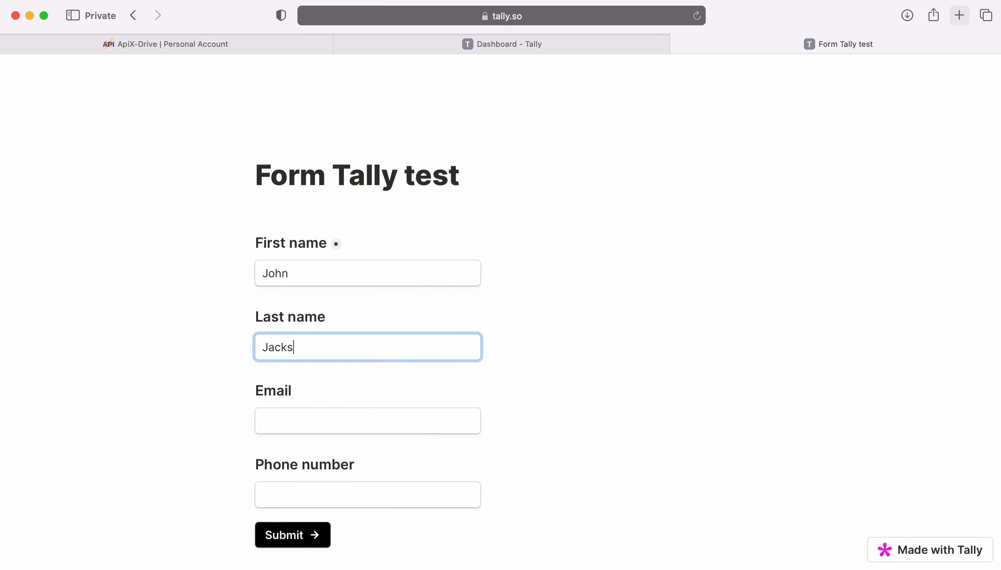
{"action": "key", "text": "Tab"}
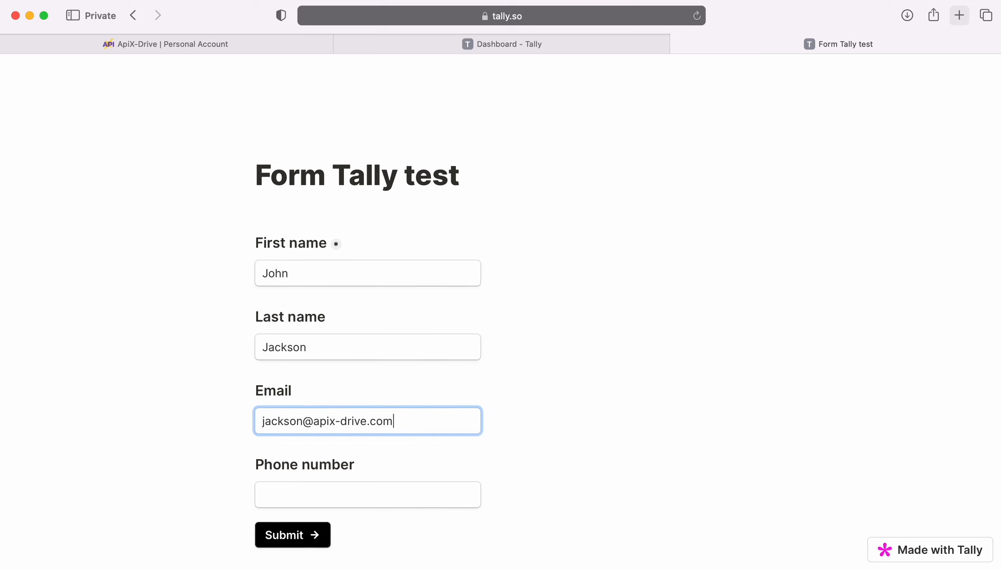
{"action": "key", "text": "Tab"}
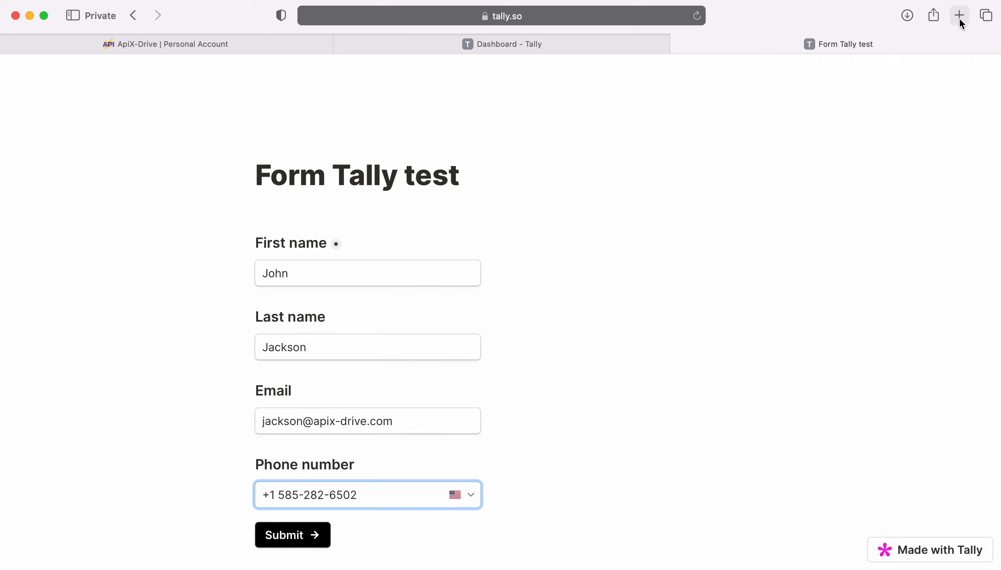
{"action": "left_click", "coordinate": [277, 543]}
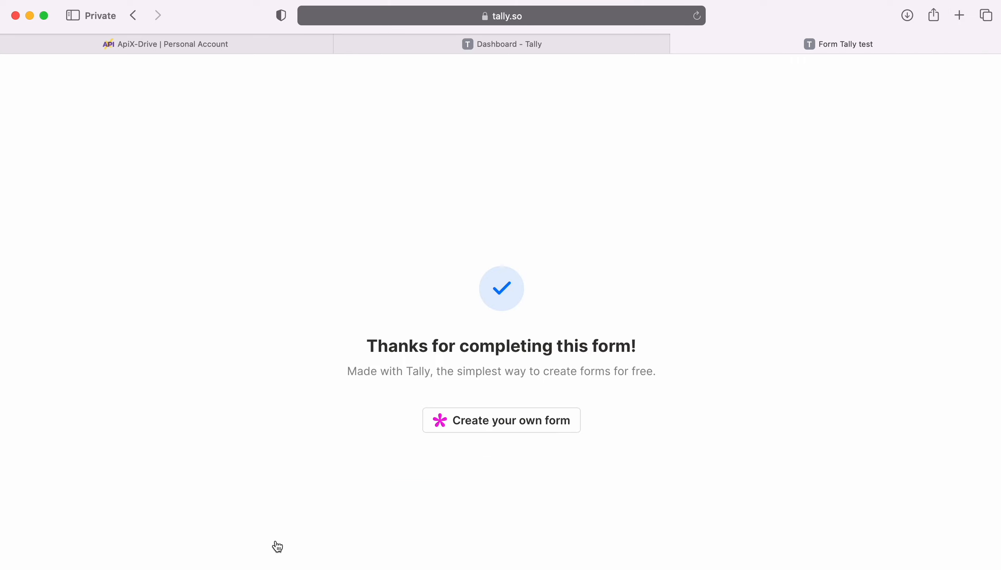
Step: Load the Tally test response as source test data without filters and complete the source setup
{"action": "left_click", "coordinate": [199, 45]}
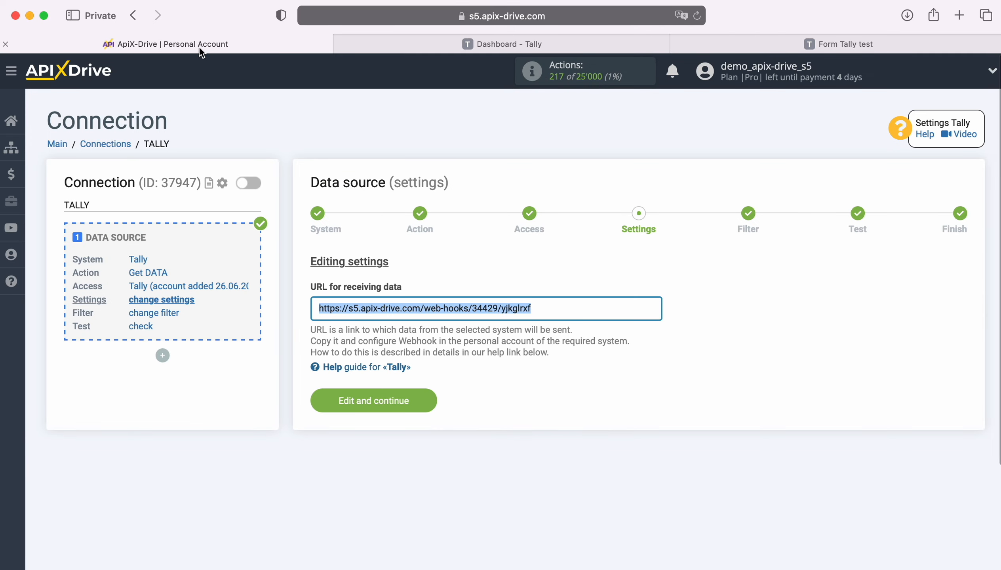
{"action": "left_click", "coordinate": [426, 402]}
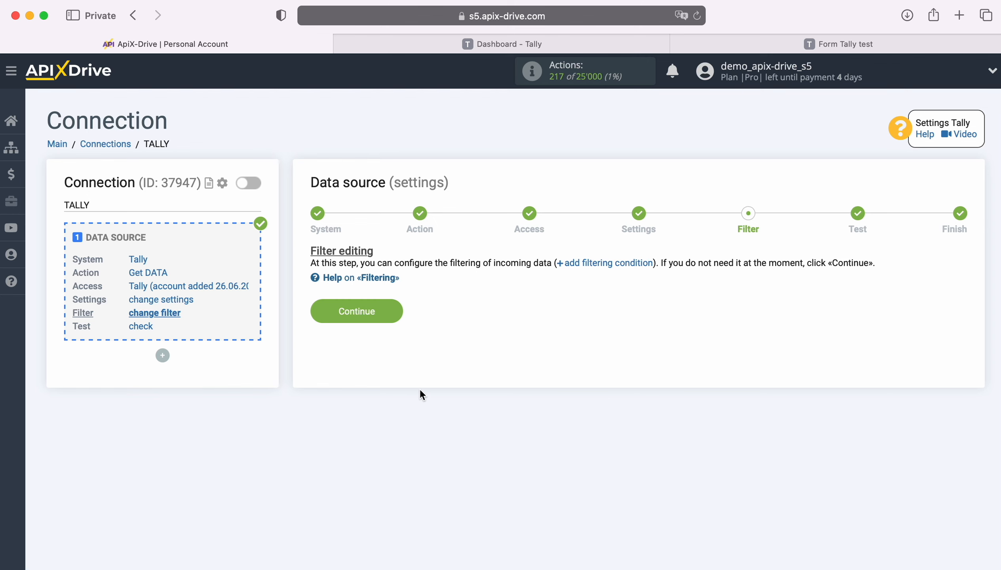
{"action": "left_click", "coordinate": [388, 310]}
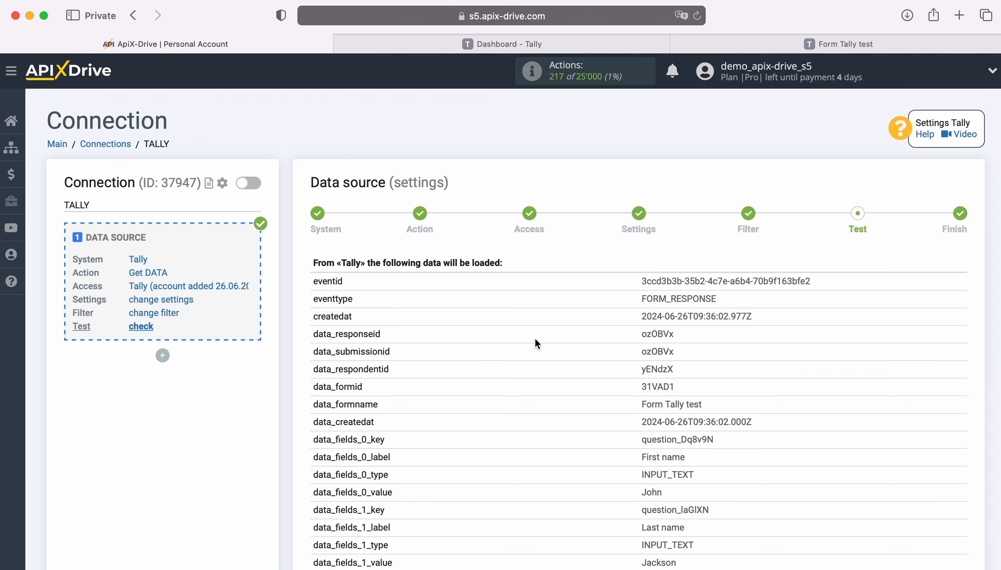
{"action": "scroll", "coordinate": [916, 345], "scroll_direction": "down", "scroll_amount": 5}
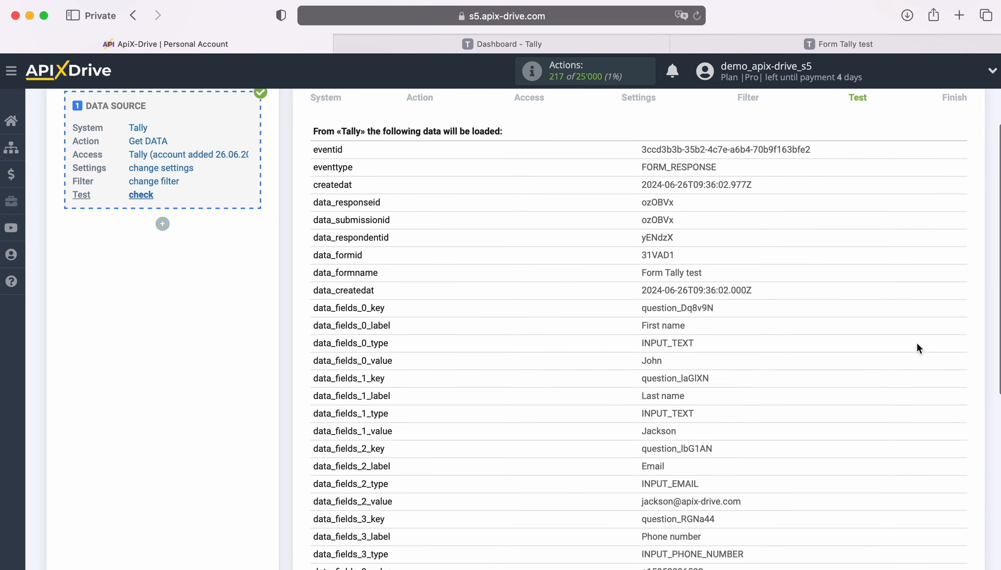
{"action": "scroll", "coordinate": [916, 348], "scroll_direction": "down", "scroll_amount": 1}
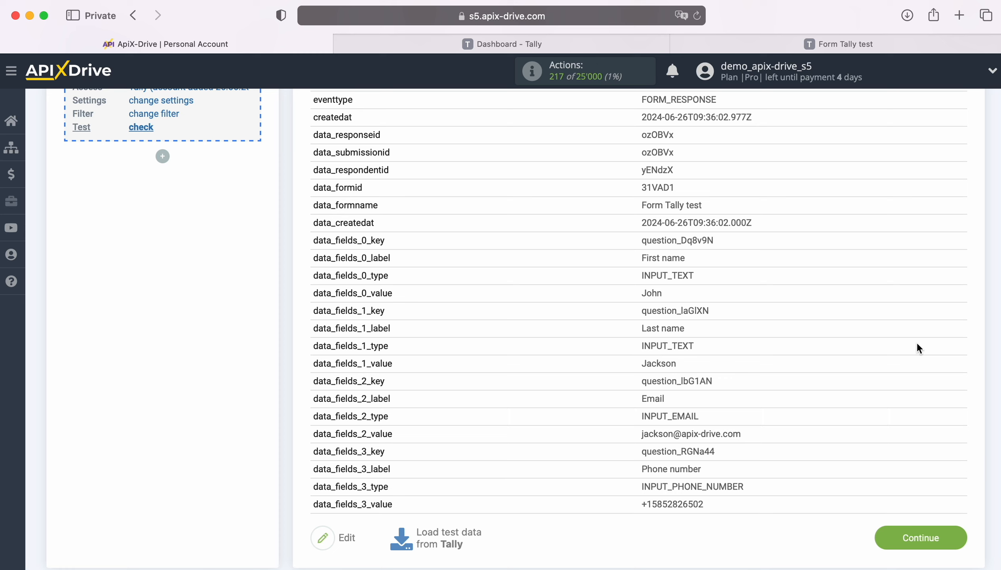
{"action": "left_click", "coordinate": [956, 533]}
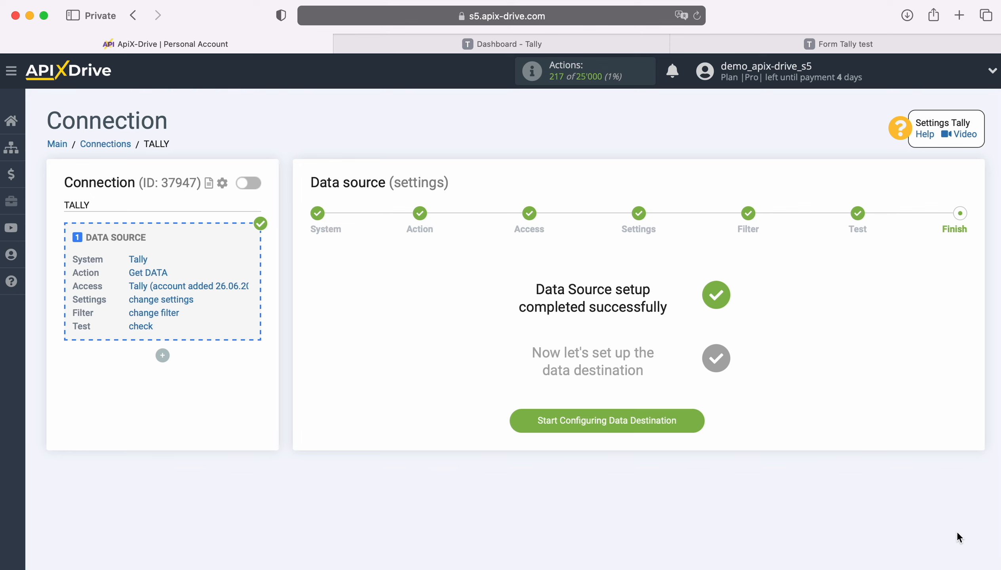
Step: Start the data destination setup and select Telegram as the destination system
{"action": "left_click", "coordinate": [700, 420]}
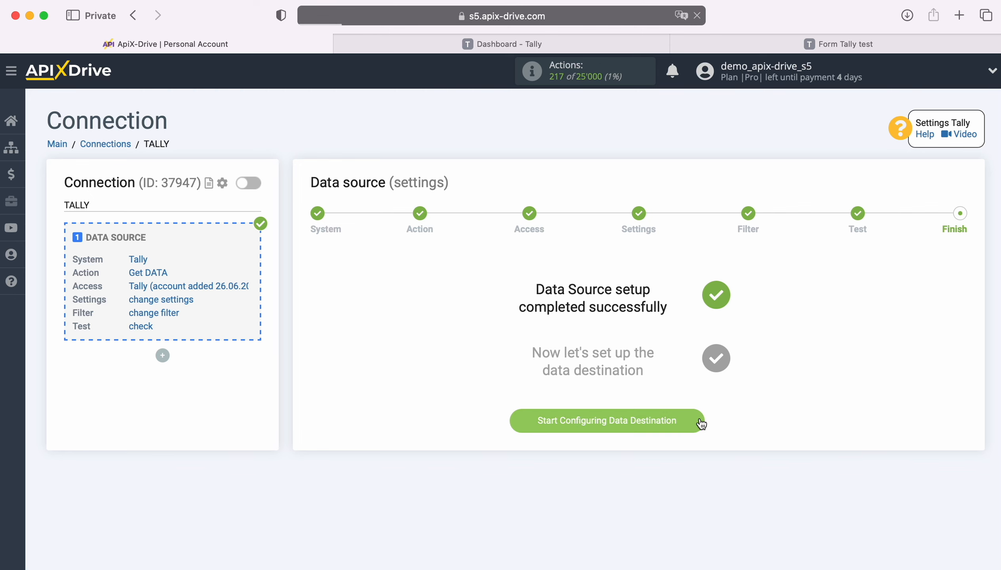
{"action": "left_click", "coordinate": [536, 290]}
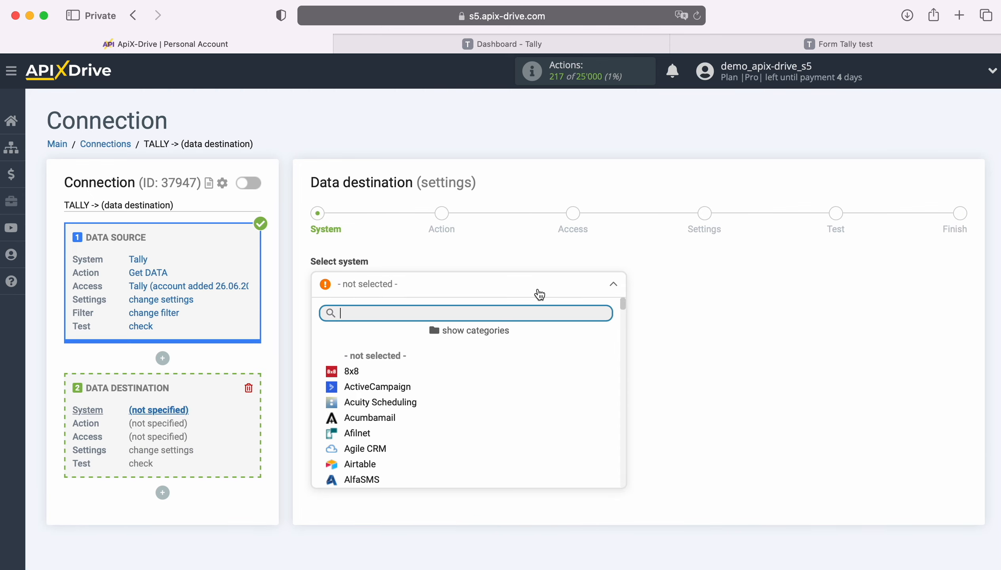
{"action": "scroll", "coordinate": [549, 402], "scroll_direction": "down", "scroll_amount": 10}
{"action": "scroll", "coordinate": [551, 402], "scroll_direction": "down", "scroll_amount": 15}
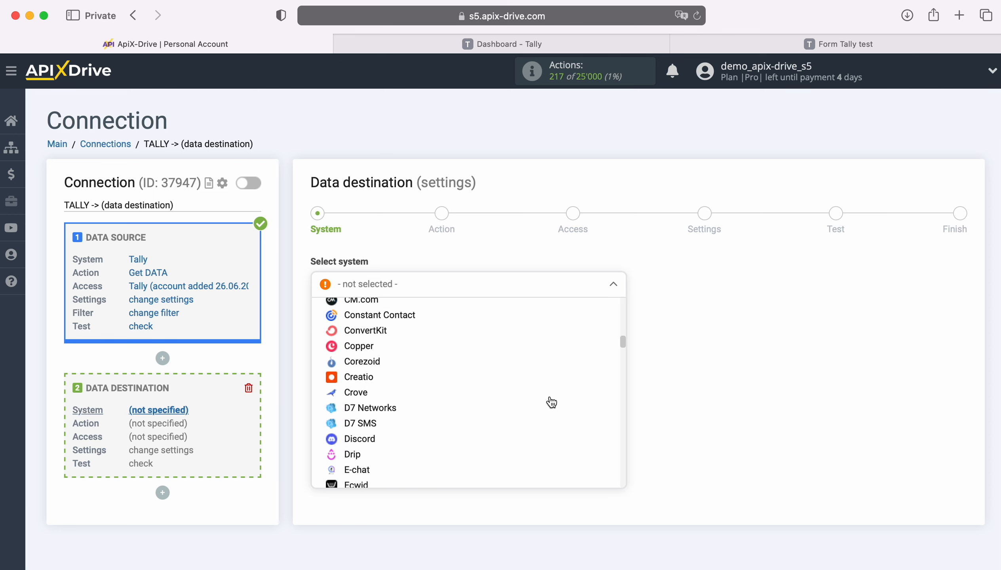
{"action": "scroll", "coordinate": [551, 402], "scroll_direction": "down", "scroll_amount": 15}
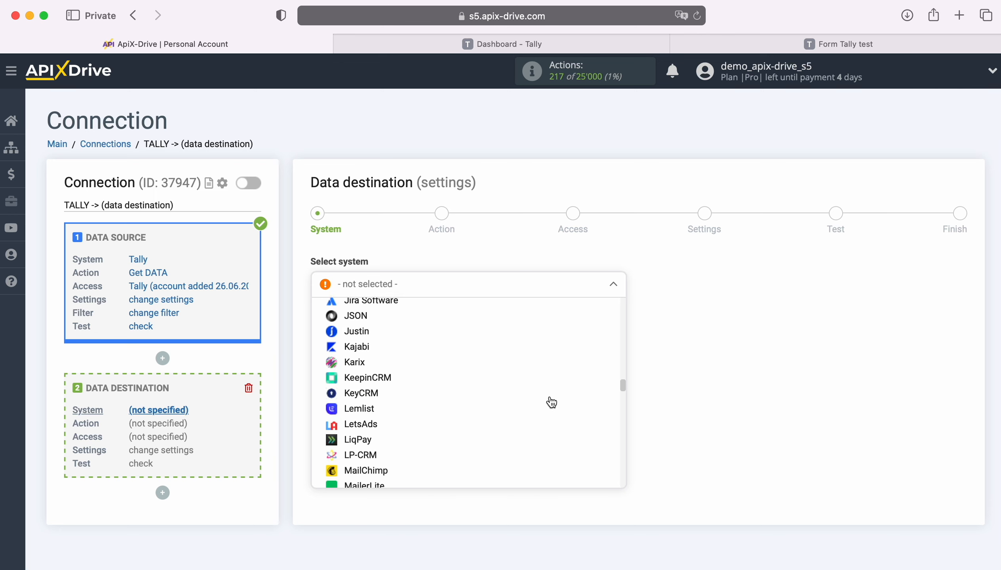
{"action": "scroll", "coordinate": [551, 403], "scroll_direction": "down", "scroll_amount": 15}
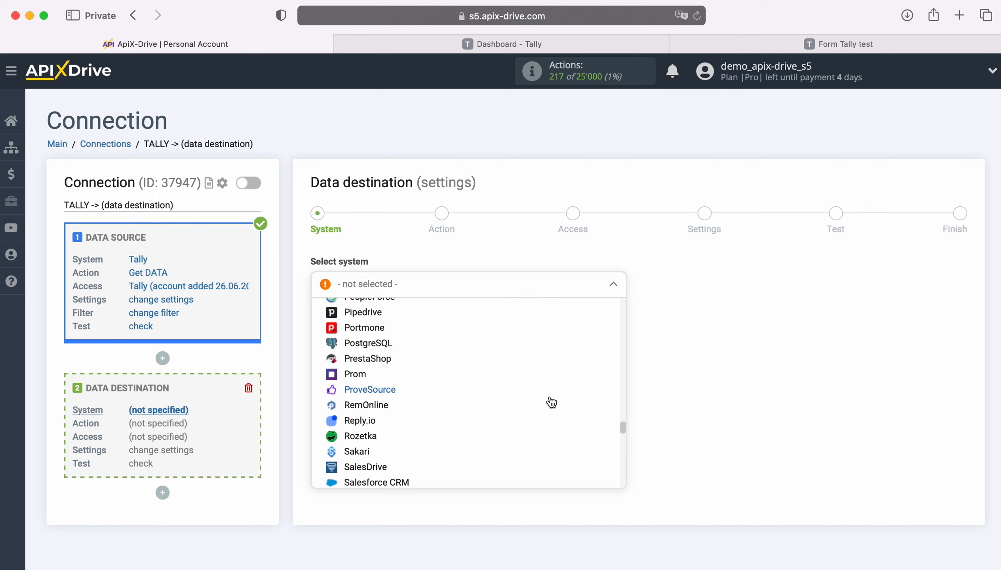
{"action": "scroll", "coordinate": [551, 402], "scroll_direction": "down", "scroll_amount": 5}
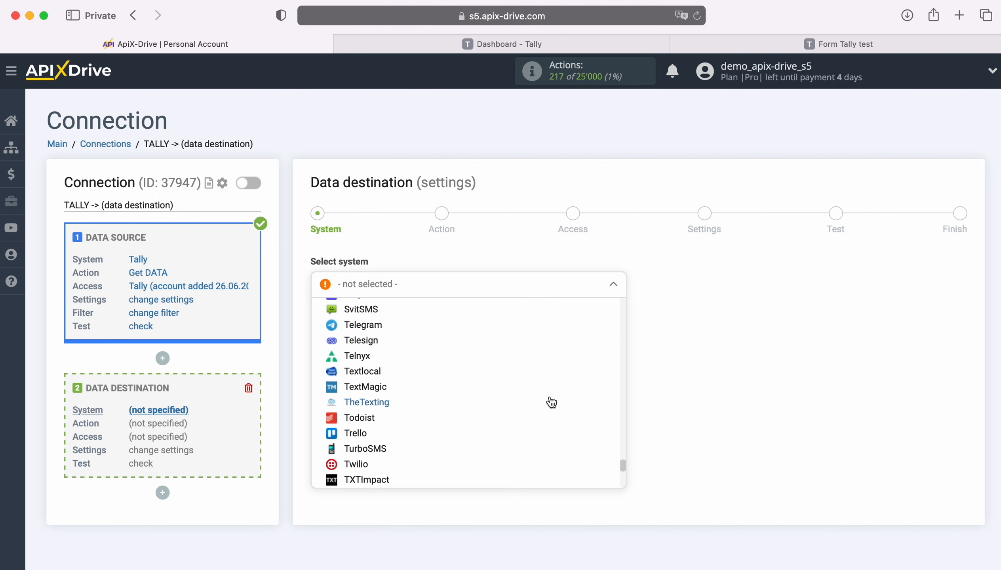
{"action": "scroll", "coordinate": [551, 402], "scroll_direction": "up", "scroll_amount": 3}
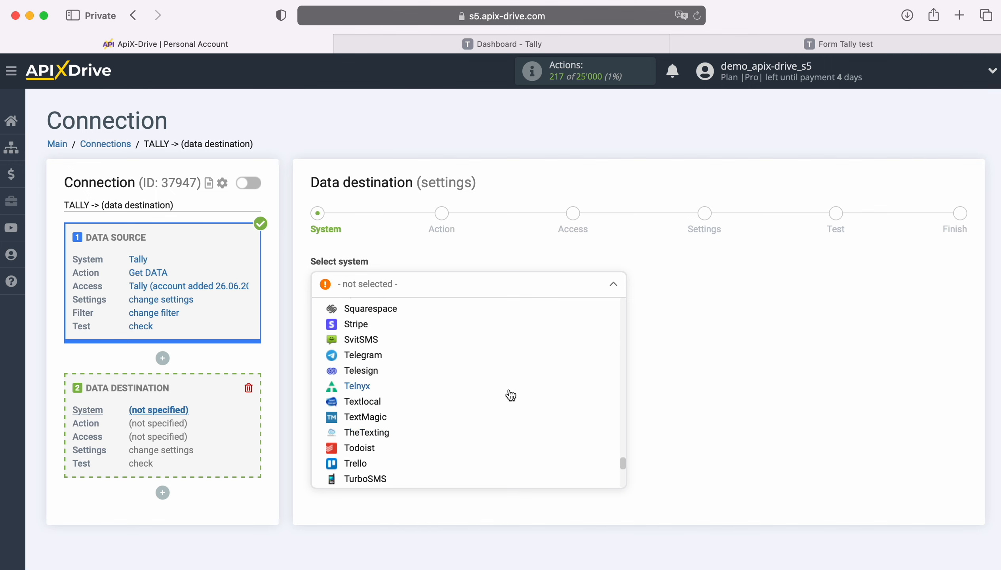
{"action": "left_click", "coordinate": [382, 354]}
{"action": "left_click", "coordinate": [394, 324]}
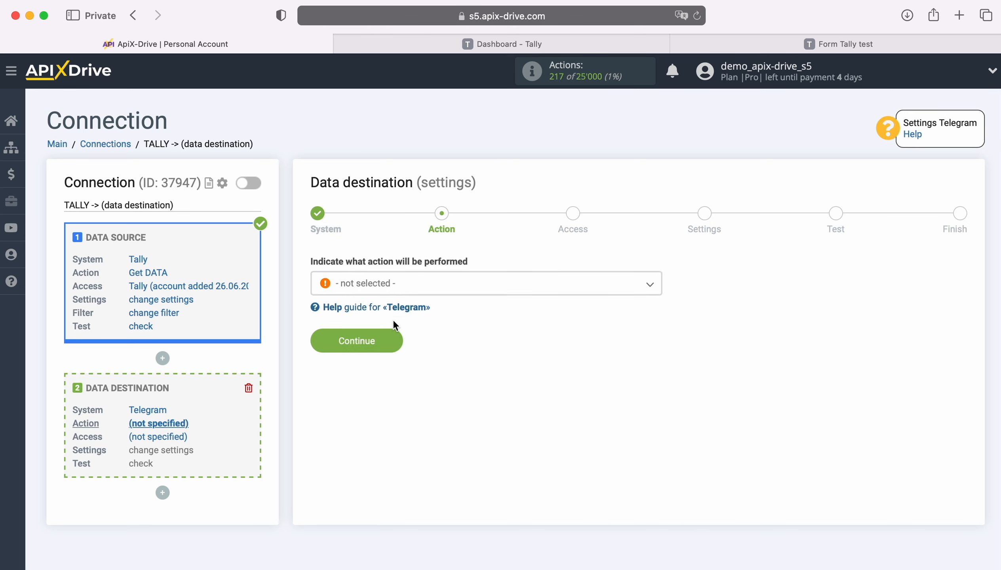
Step: Choose Send MESSAGE as the Telegram action and continue to Access
{"action": "left_click", "coordinate": [473, 288]}
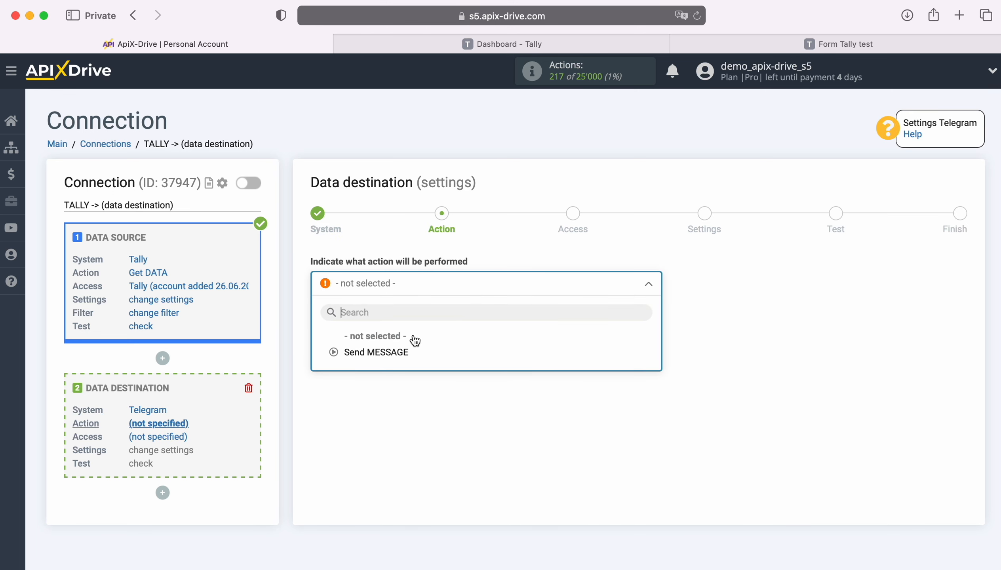
{"action": "left_click", "coordinate": [399, 351]}
{"action": "left_click", "coordinate": [397, 341]}
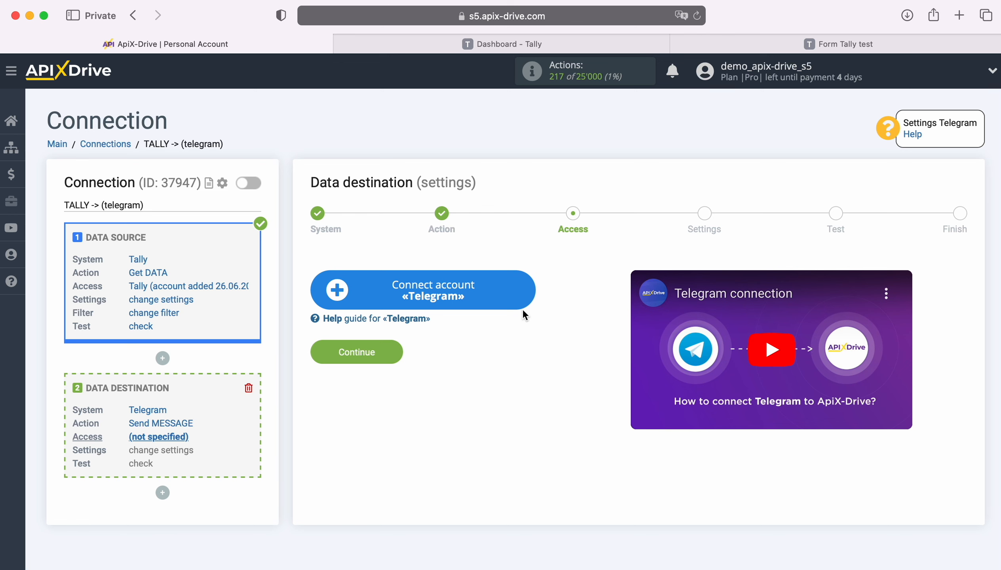
Step: Save a new Telegram account connection under its default name and review the bot instructions
{"action": "left_click", "coordinate": [524, 285]}
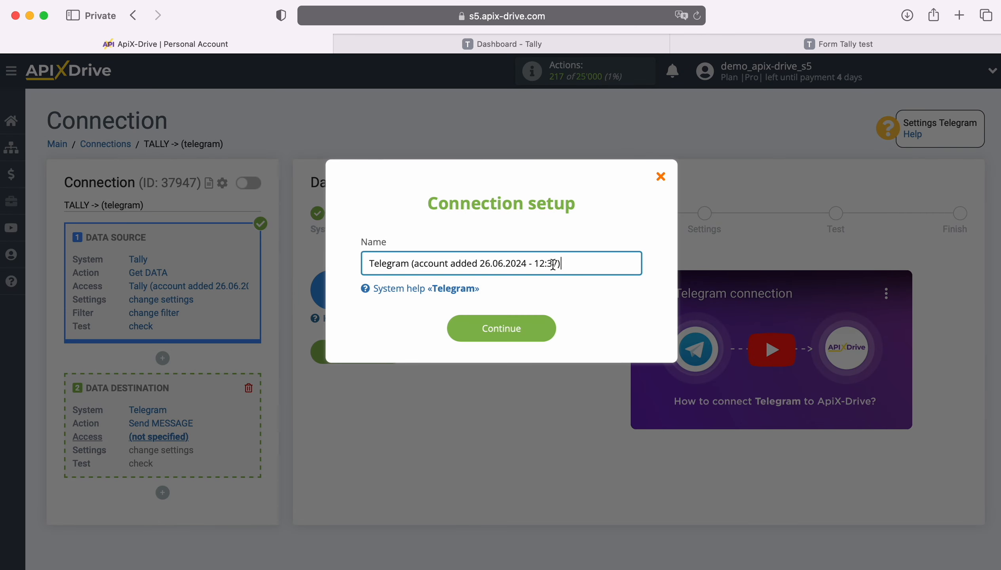
{"action": "left_click_drag", "start_coordinate": [552, 265], "coordinate": [364, 264]}
{"action": "left_click", "coordinate": [354, 264]}
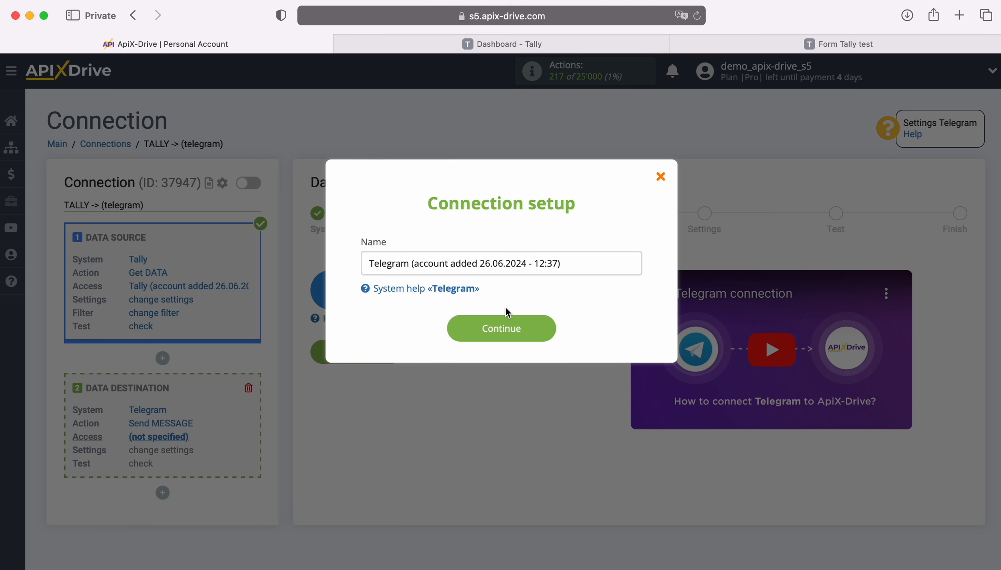
{"action": "left_click", "coordinate": [543, 326]}
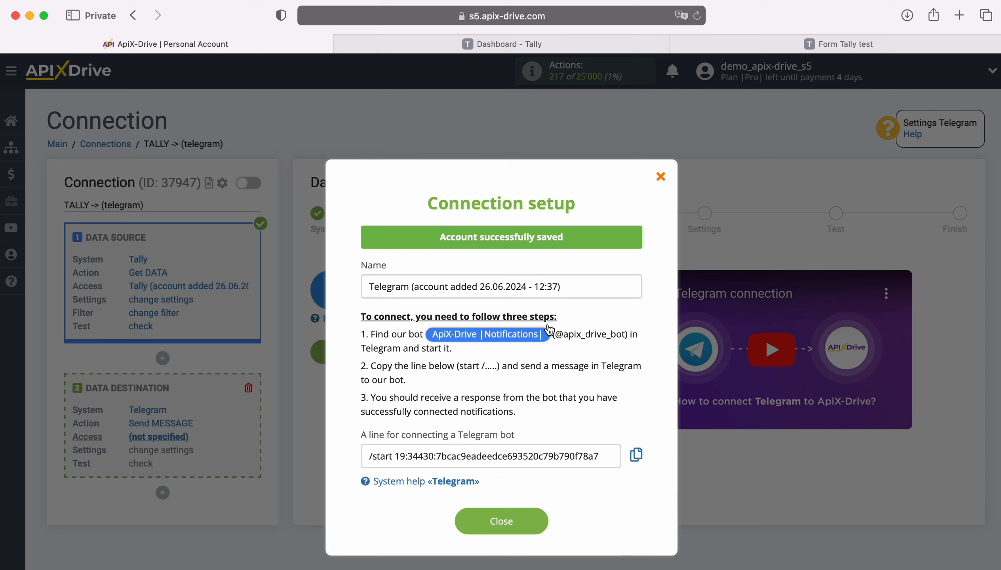
{"action": "left_click_drag", "start_coordinate": [555, 334], "coordinate": [626, 335]}
{"action": "left_click", "coordinate": [617, 335]}
Step: Open and start the ApiX-Drive Notifications bot in Telegram, and copy the /start connection line
{"action": "left_click", "coordinate": [496, 335]}
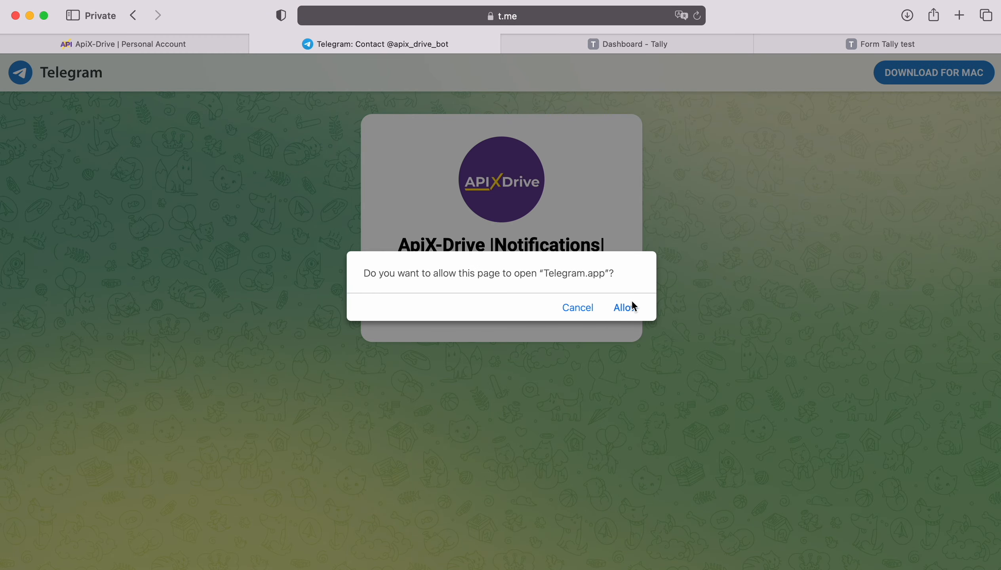
{"action": "left_click", "coordinate": [629, 307]}
{"action": "left_click", "coordinate": [658, 556]}
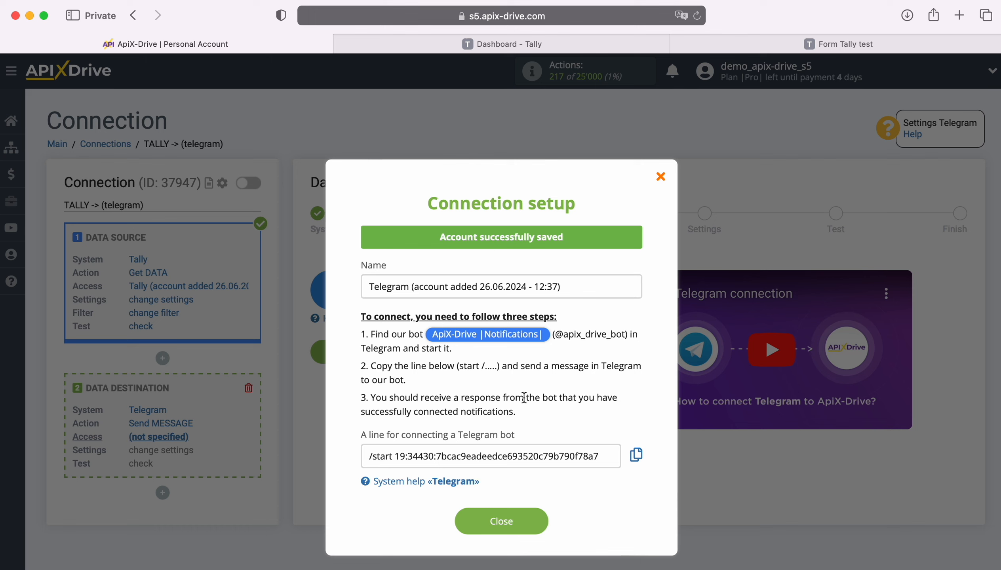
{"action": "left_click", "coordinate": [636, 456]}
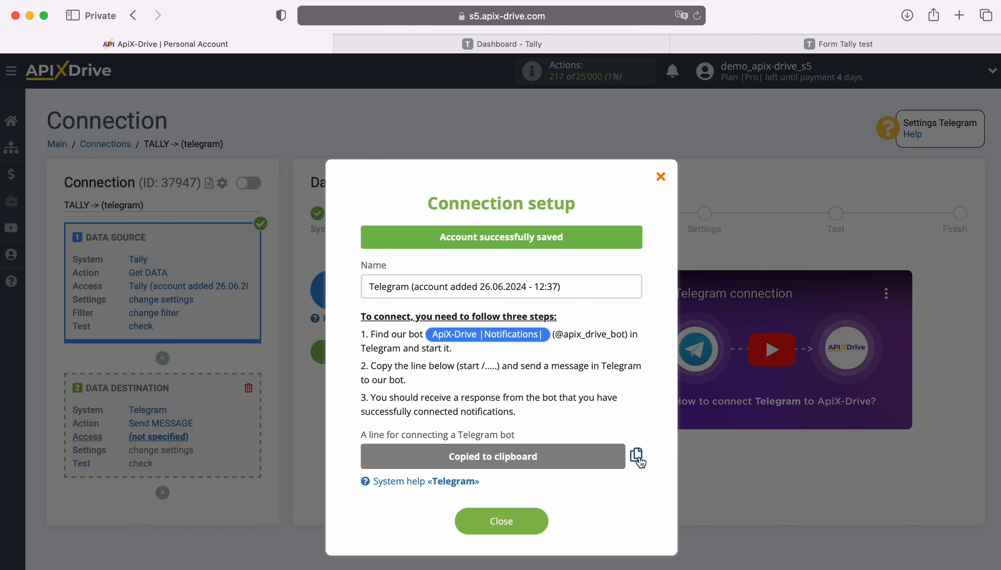
{"action": "key", "text": "super+Tab"}
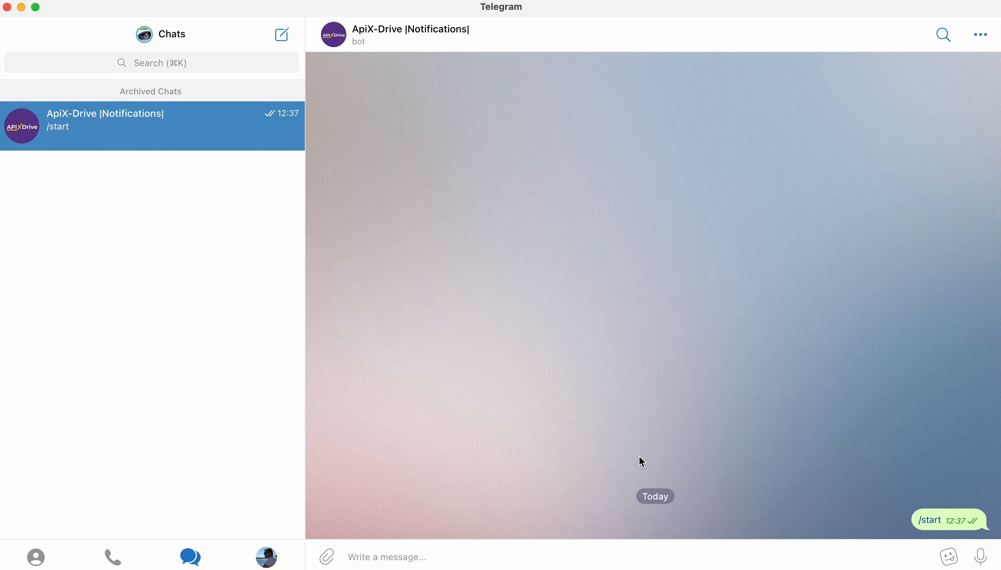
Step: Paste and send the copied connection line to the bot, then return to the browser
{"action": "right_click", "coordinate": [376, 556]}
{"action": "left_click", "coordinate": [407, 564]}
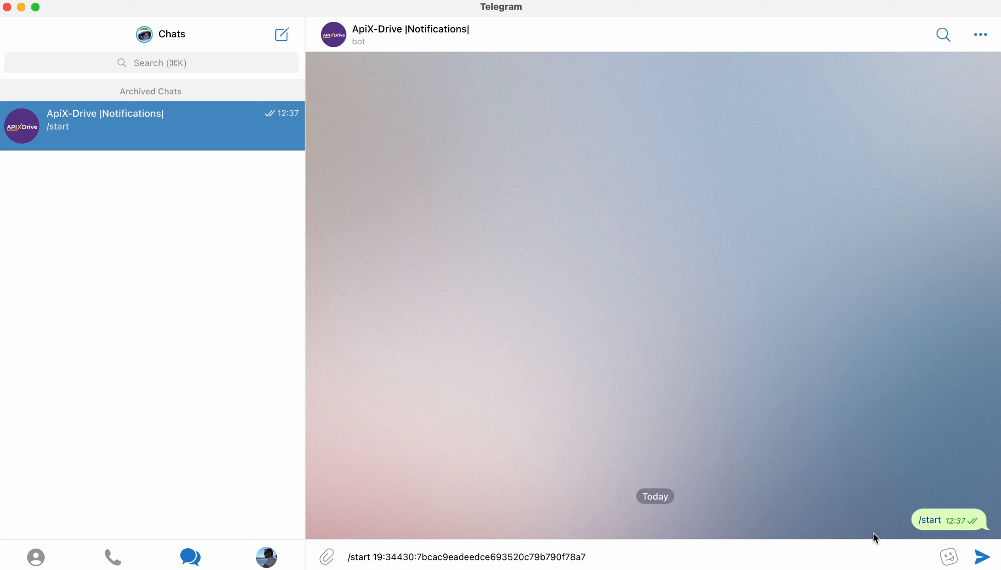
{"action": "left_click", "coordinate": [981, 557]}
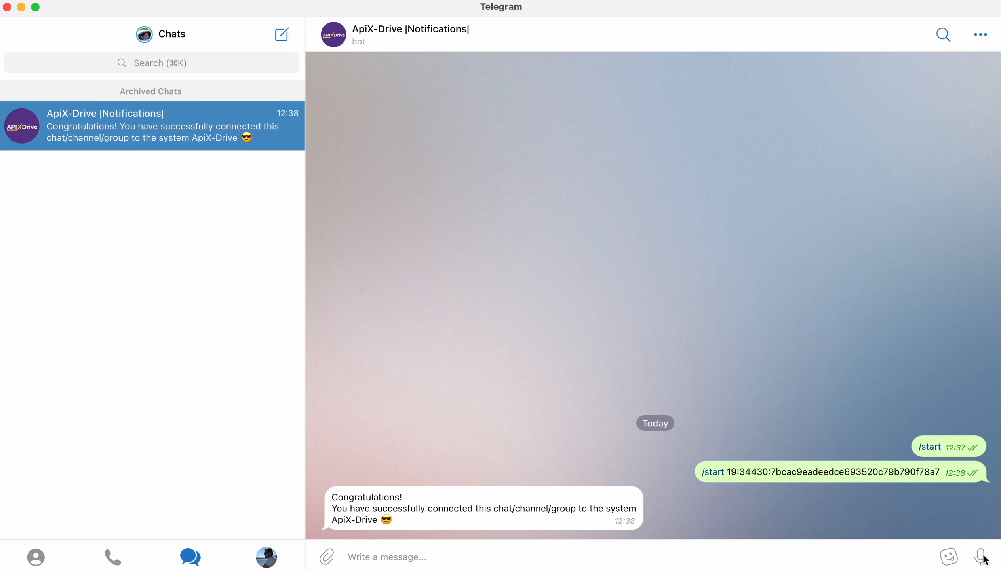
{"action": "key", "text": "super+Tab"}
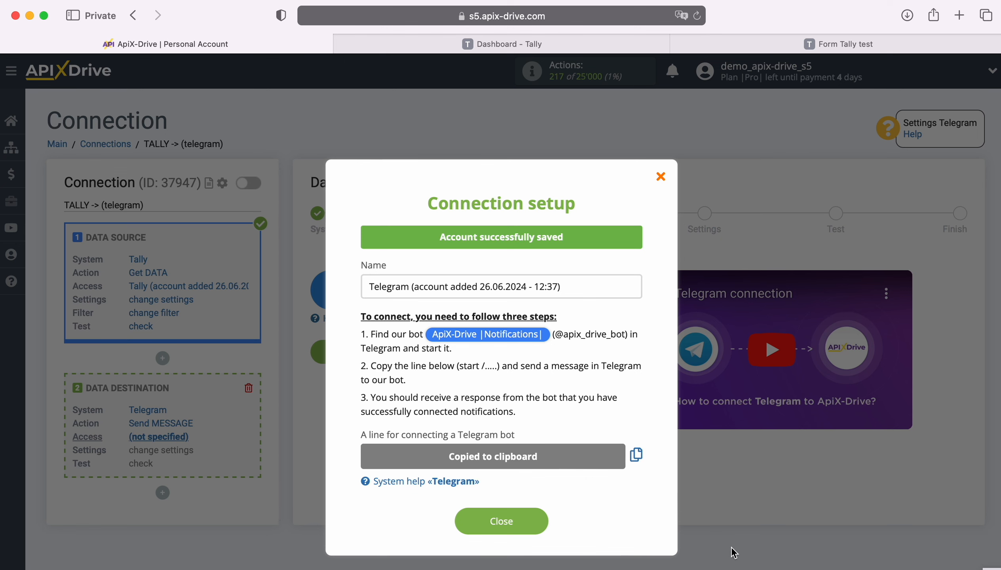
Step: Select the newly added Telegram account as the destination login and proceed to message settings
{"action": "left_click", "coordinate": [534, 516]}
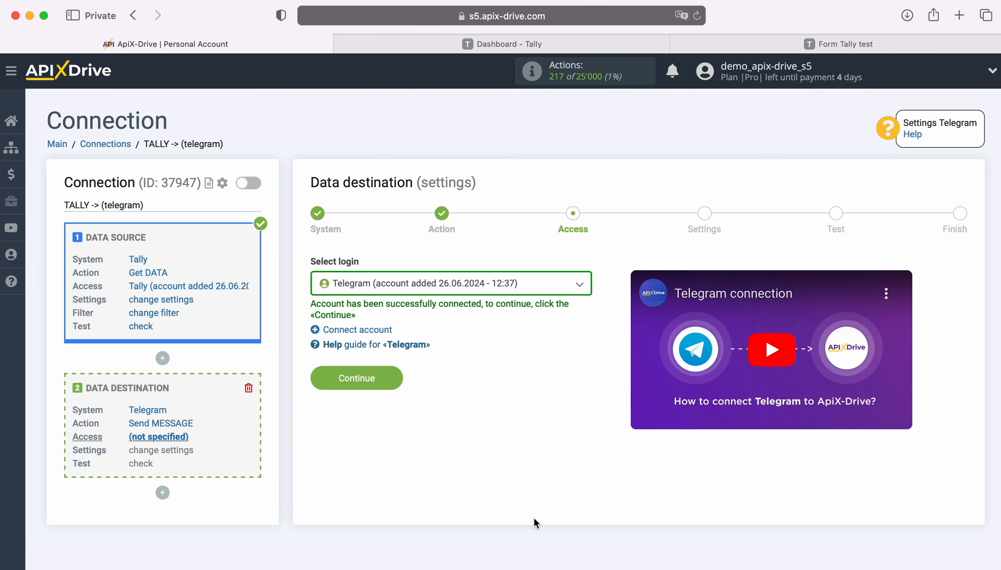
{"action": "left_click", "coordinate": [555, 283]}
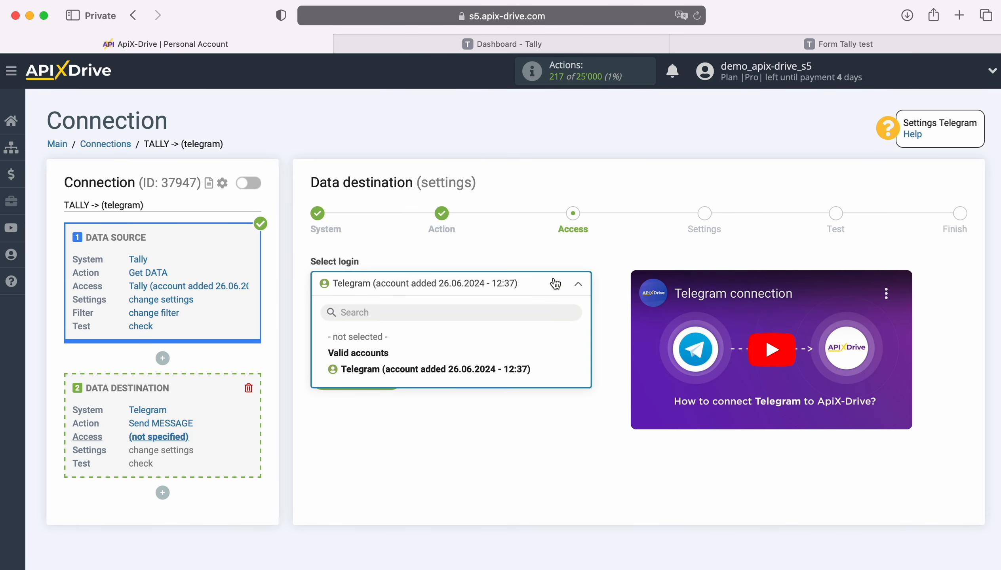
{"action": "left_click", "coordinate": [524, 368]}
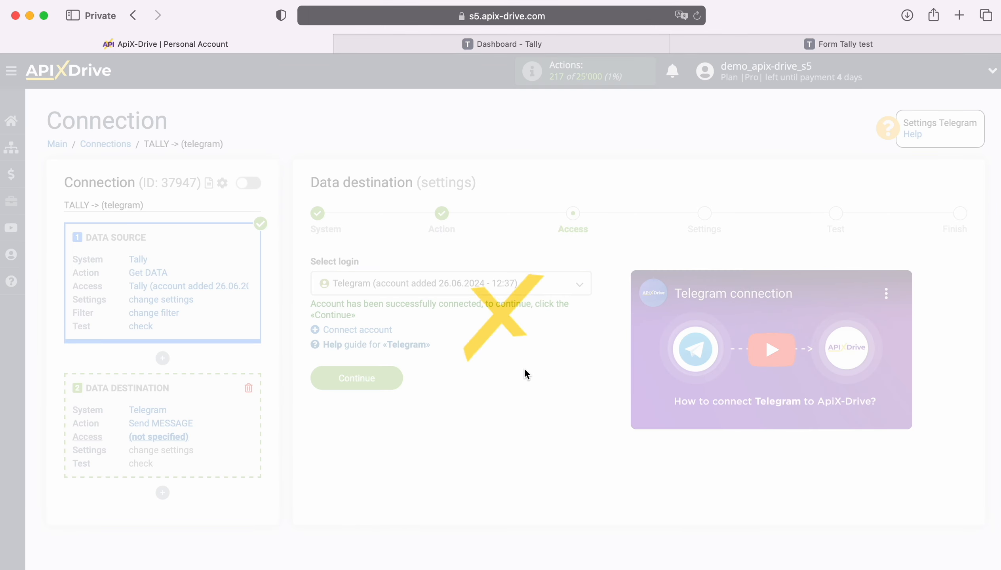
{"action": "left_click", "coordinate": [399, 381]}
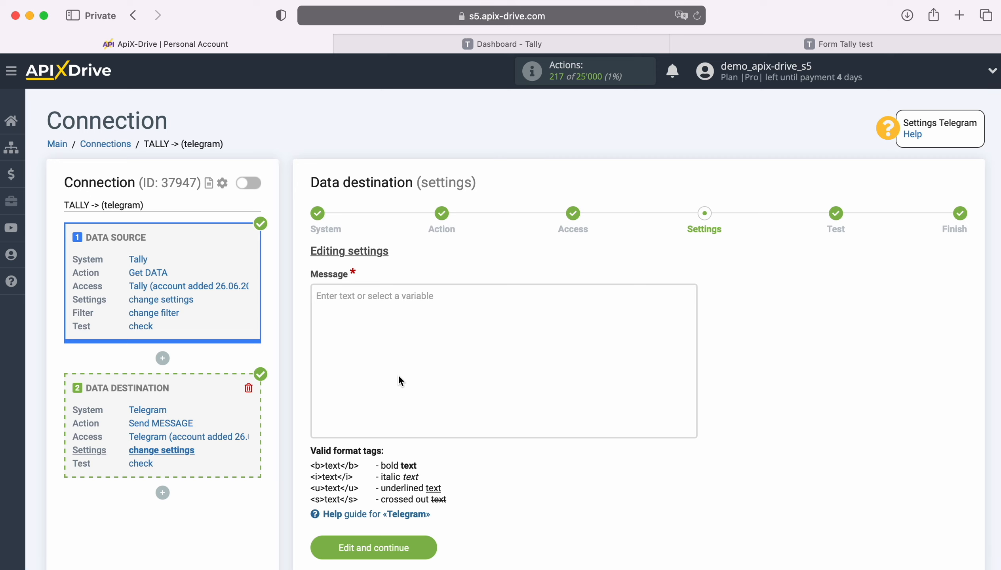
Step: Insert the Tally submission date variable into the message and label it 'Date'
{"action": "left_click", "coordinate": [372, 321]}
{"action": "scroll", "coordinate": [371, 305], "scroll_direction": "down", "scroll_amount": 5}
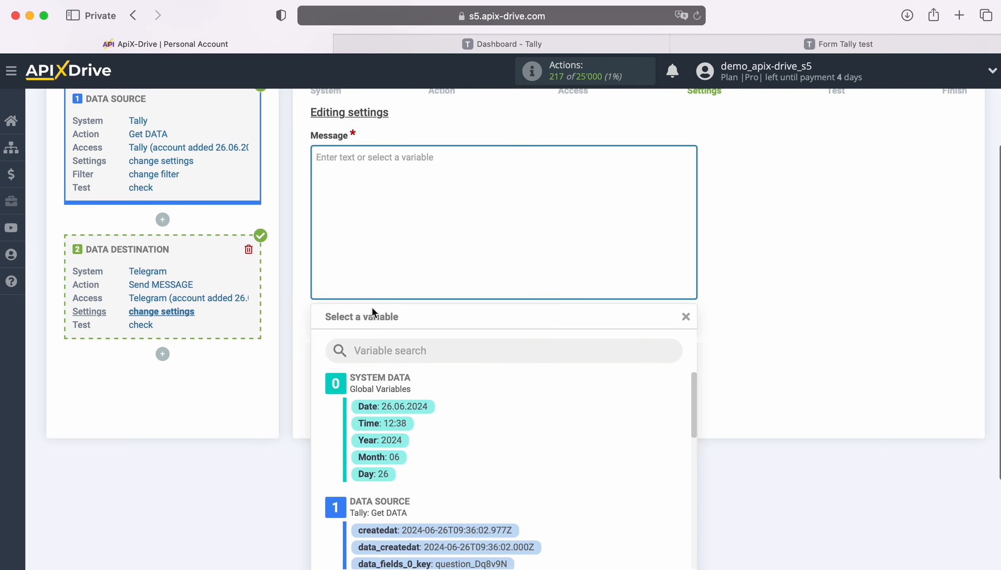
{"action": "scroll", "coordinate": [603, 464], "scroll_direction": "down", "scroll_amount": 3}
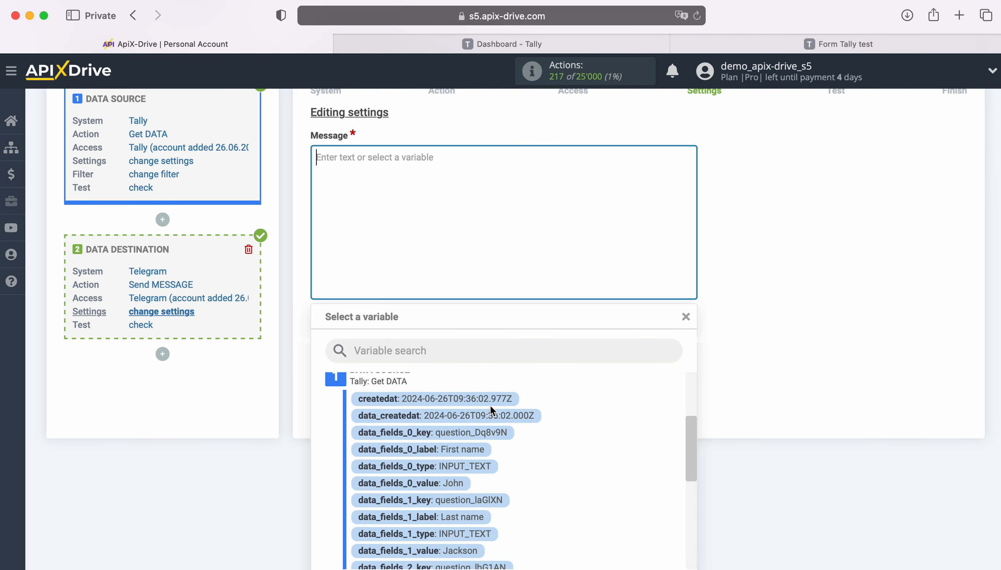
{"action": "left_click", "coordinate": [487, 398]}
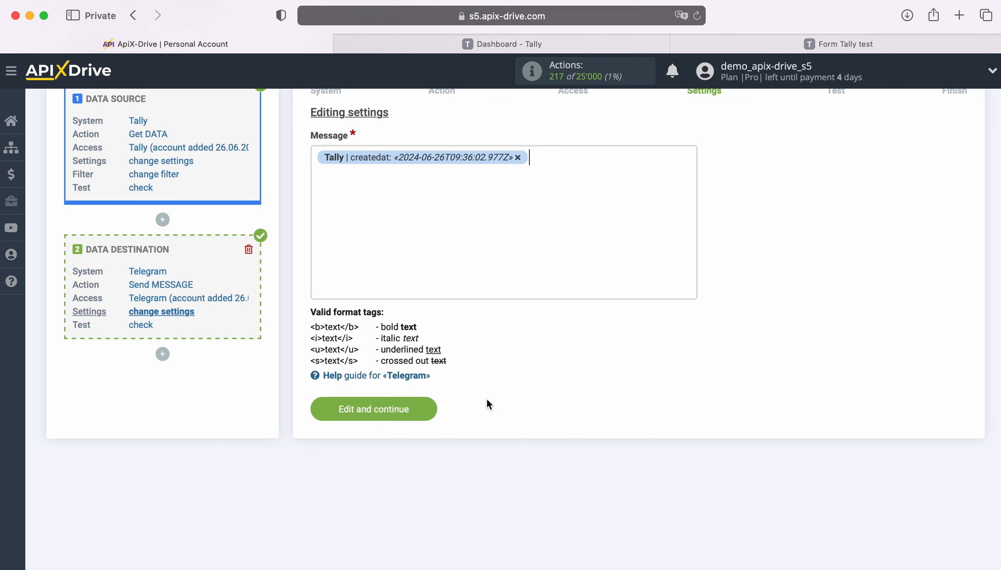
{"action": "left_click", "coordinate": [315, 158]}
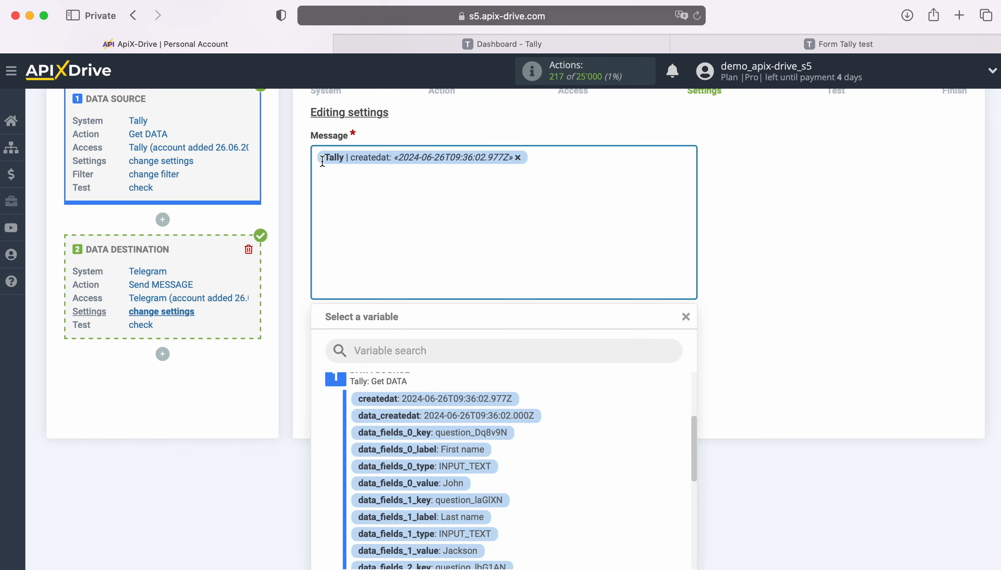
{"action": "type", "text": "Date"}
{"action": "left_click", "coordinate": [567, 154]}
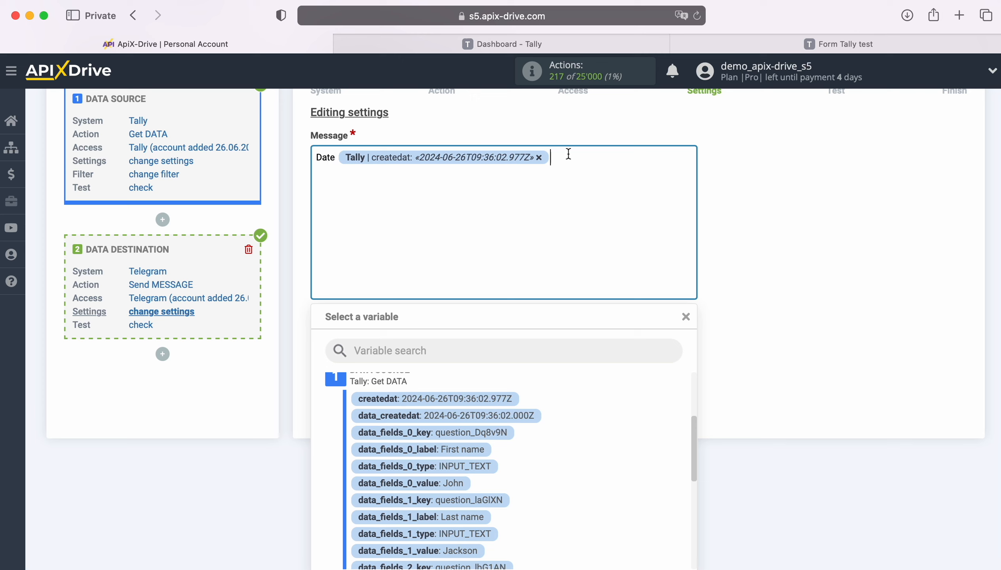
{"action": "key", "text": "Return"}
Step: Add a 'Name' line filled with the Tally first-name and last-name variables
{"action": "type", "text": "Name"}
{"action": "scroll", "coordinate": [628, 464], "scroll_direction": "down", "scroll_amount": 3}
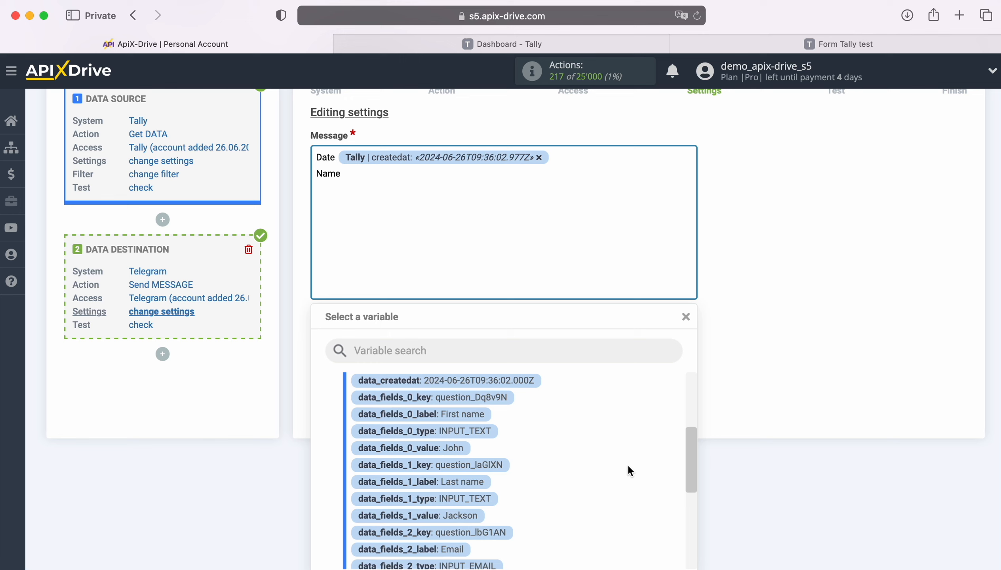
{"action": "left_click", "coordinate": [467, 436]}
{"action": "left_click", "coordinate": [534, 177]}
{"action": "scroll", "coordinate": [530, 457], "scroll_direction": "down", "scroll_amount": 2}
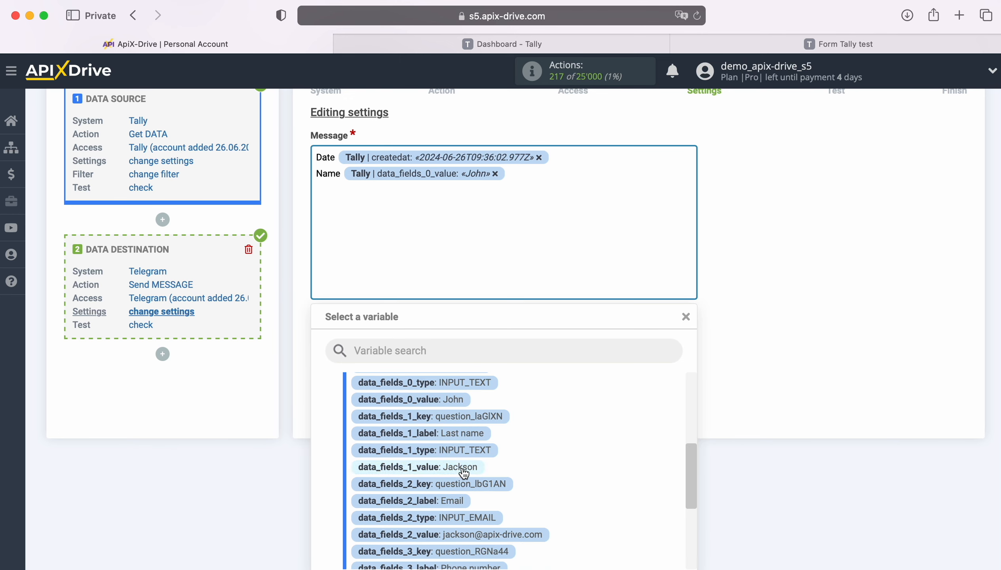
{"action": "left_click", "coordinate": [463, 470]}
Step: Add Email and Phone lines with their Tally variables, then a closing 'New Lead from Tally' line
{"action": "type", "text": "Email"}
{"action": "left_click", "coordinate": [413, 194]}
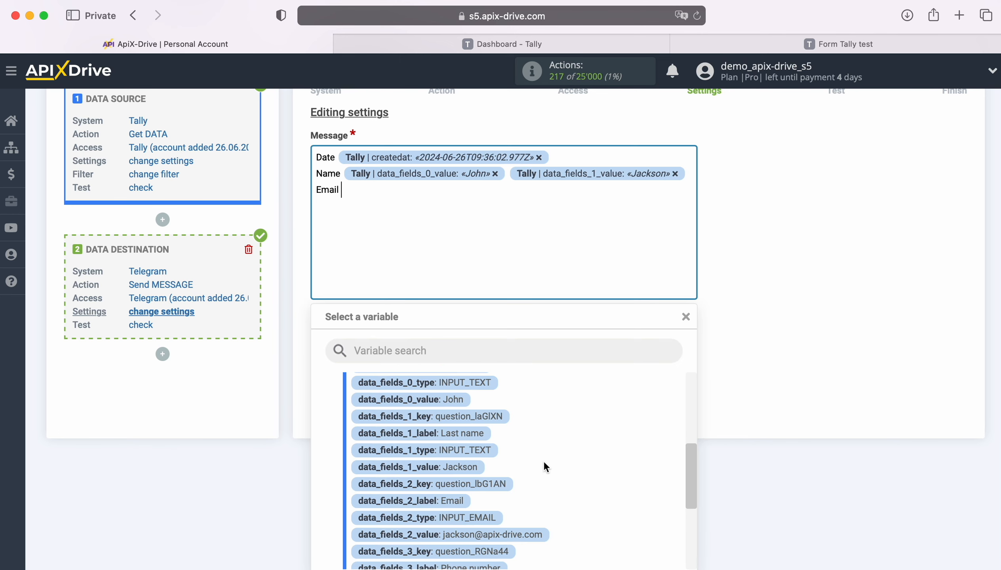
{"action": "scroll", "coordinate": [565, 470], "scroll_direction": "down", "scroll_amount": 2}
{"action": "left_click", "coordinate": [534, 465]}
{"action": "type", "text": "Phone"}
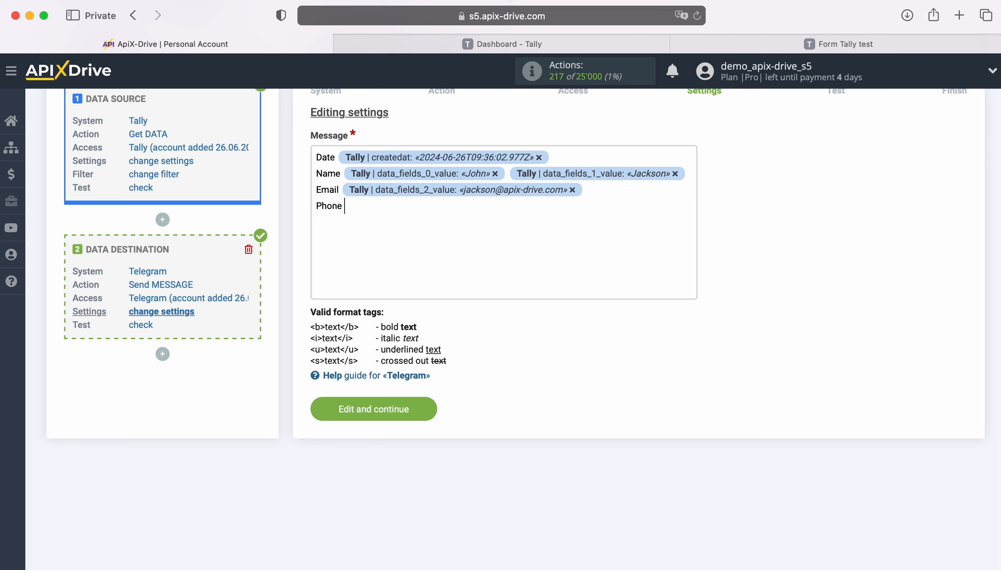
{"action": "left_click", "coordinate": [463, 223]}
{"action": "scroll", "coordinate": [589, 443], "scroll_direction": "down", "scroll_amount": 2}
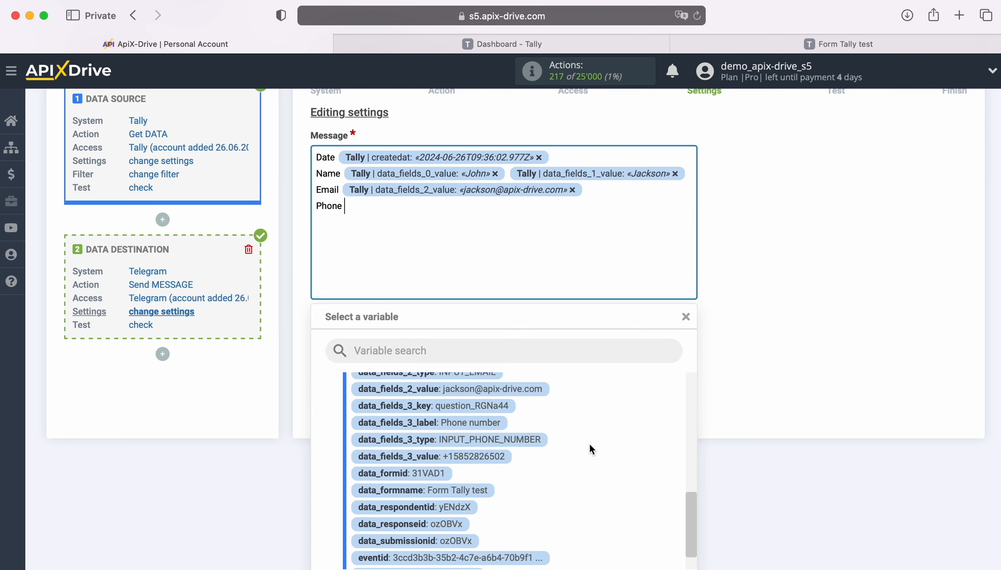
{"action": "left_click", "coordinate": [493, 448]}
{"action": "key", "text": "Return"}
{"action": "type", "text": "New L"}
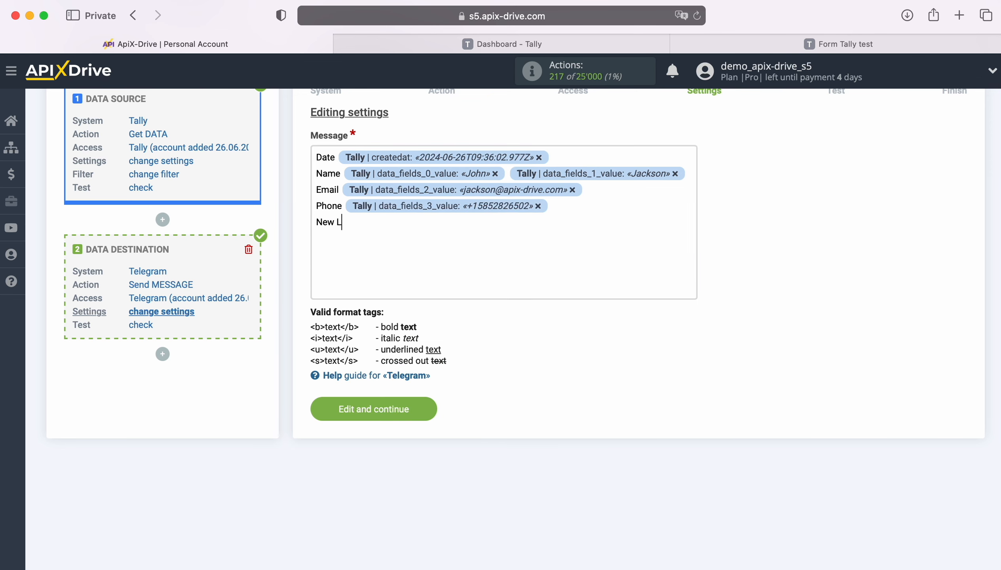
{"action": "type", "text": "ead from Tally"}
Step: Save the message template and send a test lead message to Telegram
{"action": "left_click", "coordinate": [428, 409]}
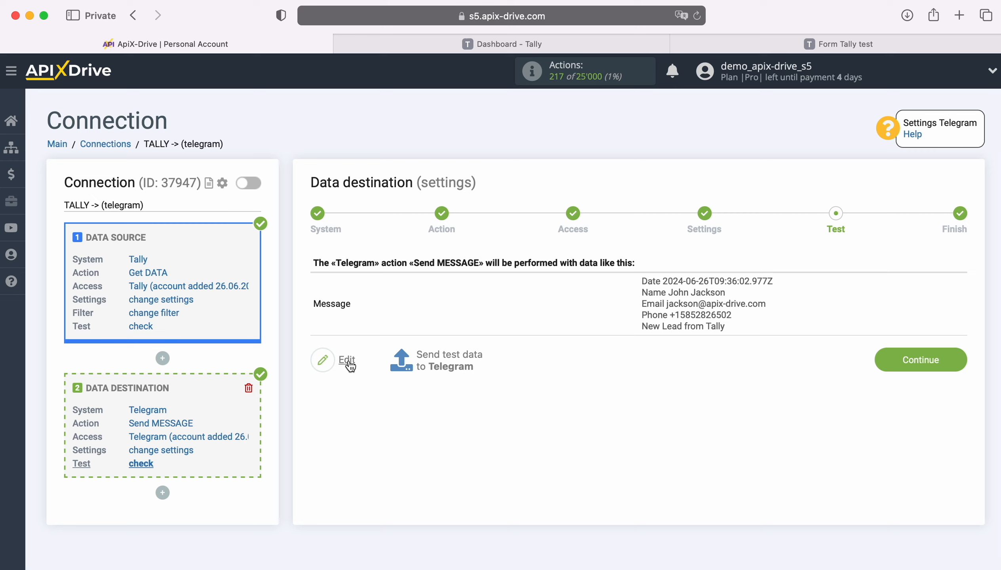
{"action": "left_click", "coordinate": [451, 356]}
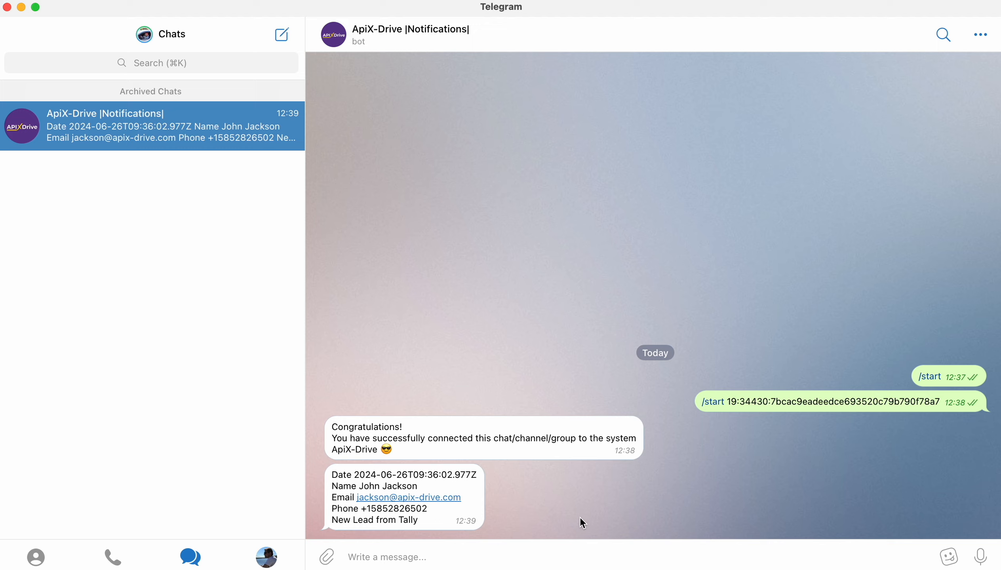
Step: Switch from Telegram back to the ApiX-Drive setup with Cmd+Tab
{"action": "key", "text": "super+Tab"}
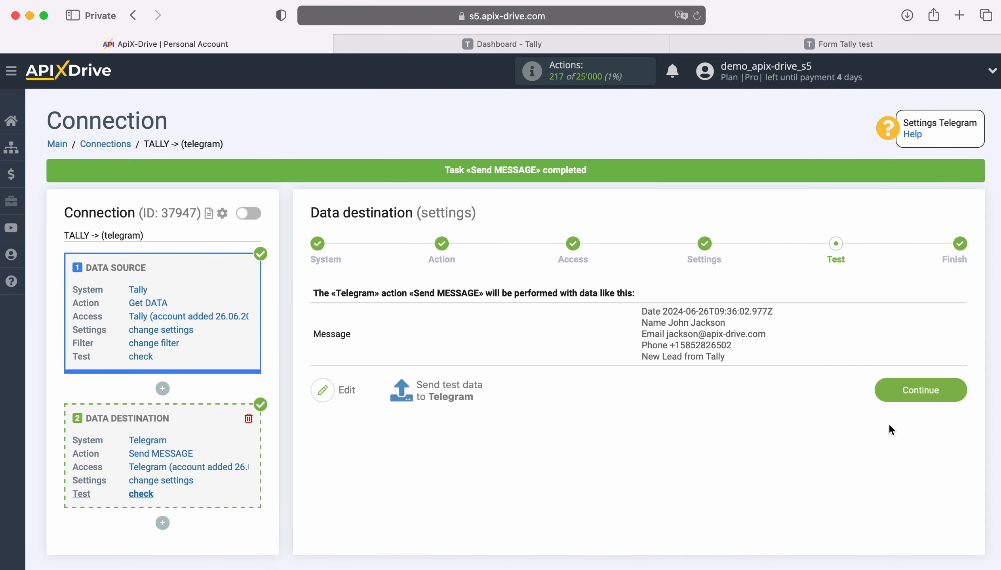
Step: Finish the destination Test step and enable auto-update for the TALLY -> telegram connection
{"action": "left_click", "coordinate": [952, 391]}
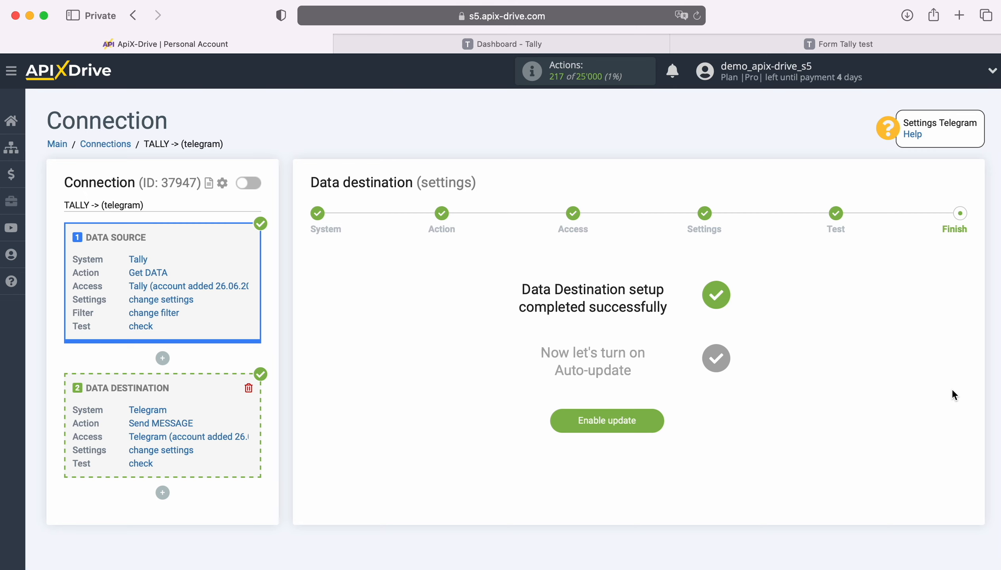
{"action": "left_click", "coordinate": [652, 418]}
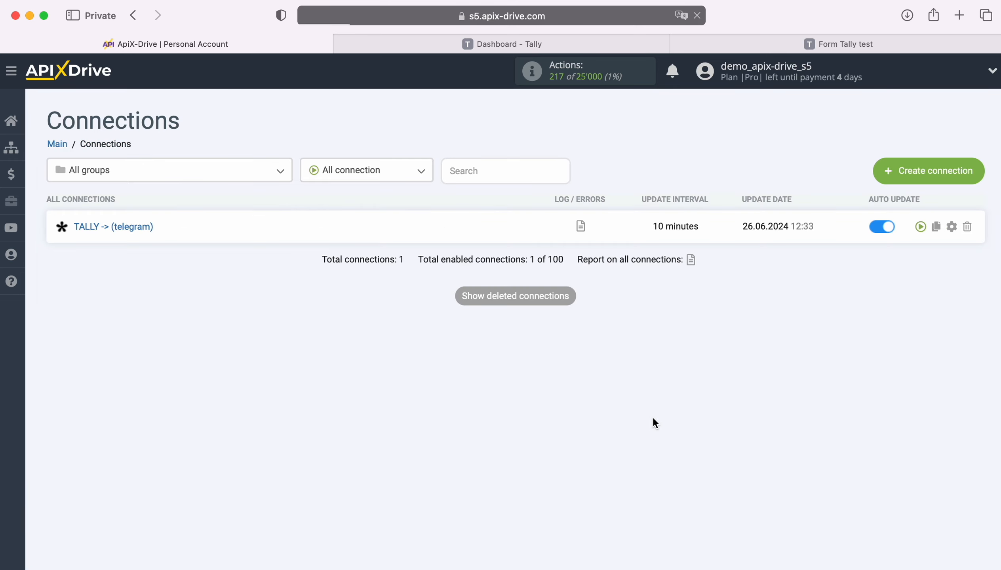
Step: Change the TALLY -> telegram connection's update interval to 5 minutes
{"action": "left_click", "coordinate": [951, 227]}
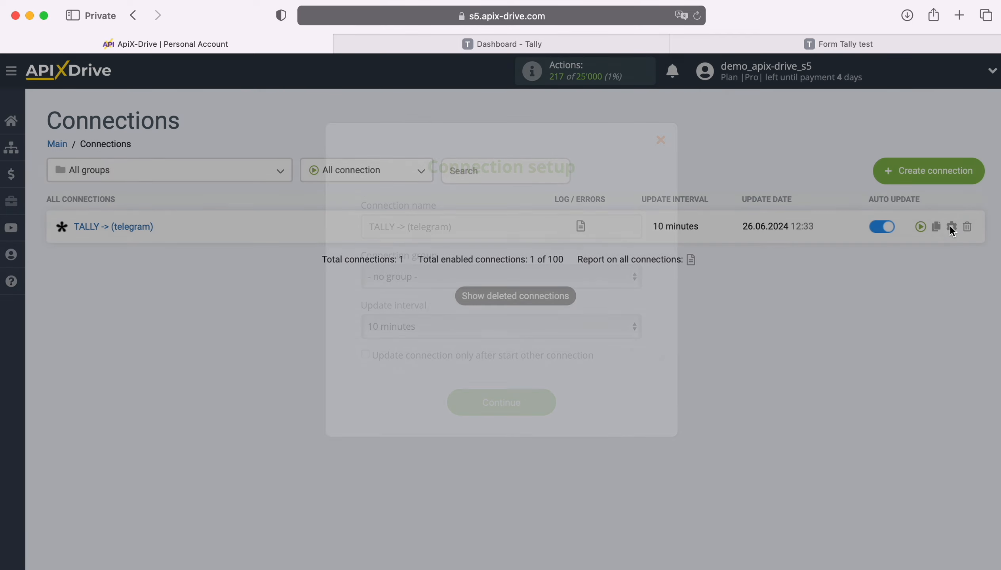
{"action": "left_click", "coordinate": [557, 323]}
{"action": "left_click", "coordinate": [543, 307]}
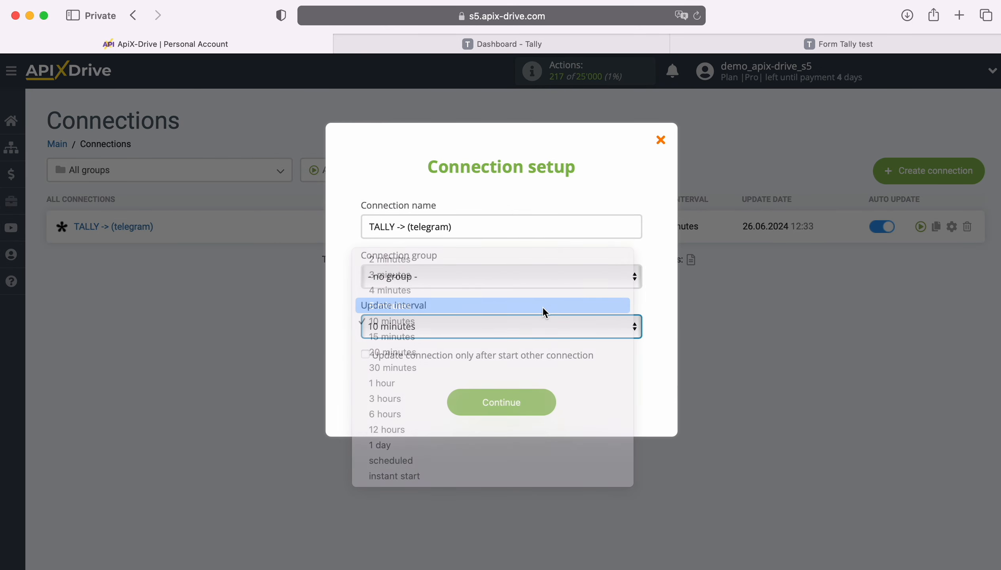
{"action": "left_click", "coordinate": [547, 406]}
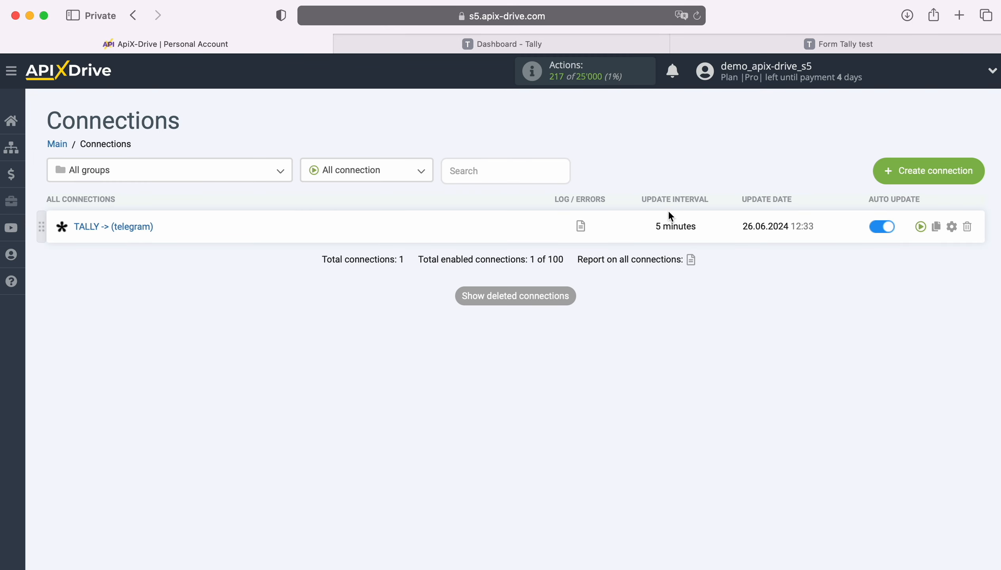